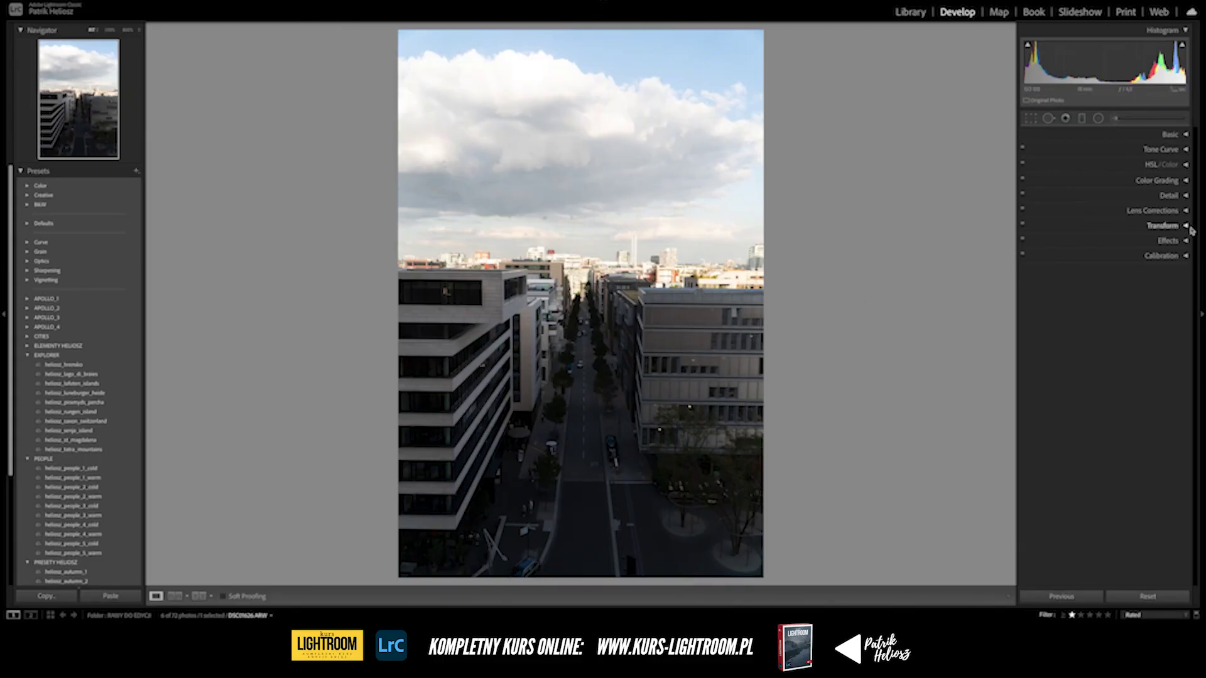
- Expand the Transform panel and briefly preview the Aspect slider on the city street photo
click(1187, 226)
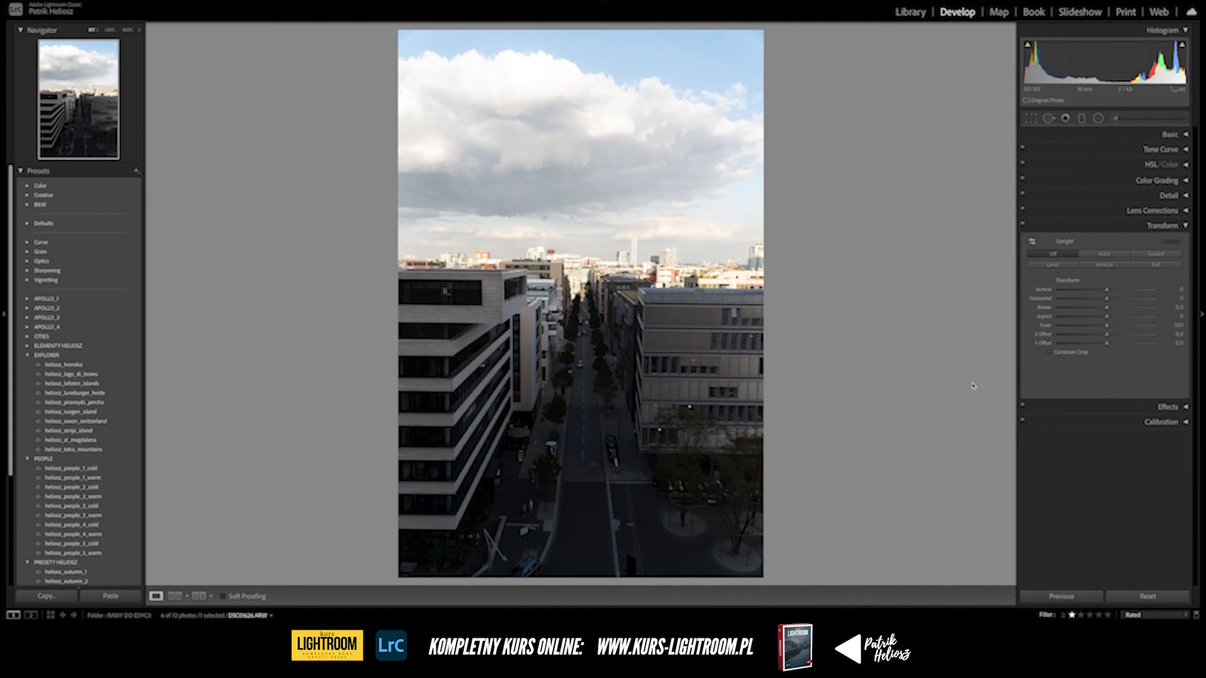
drag(1170, 314, 1172, 316)
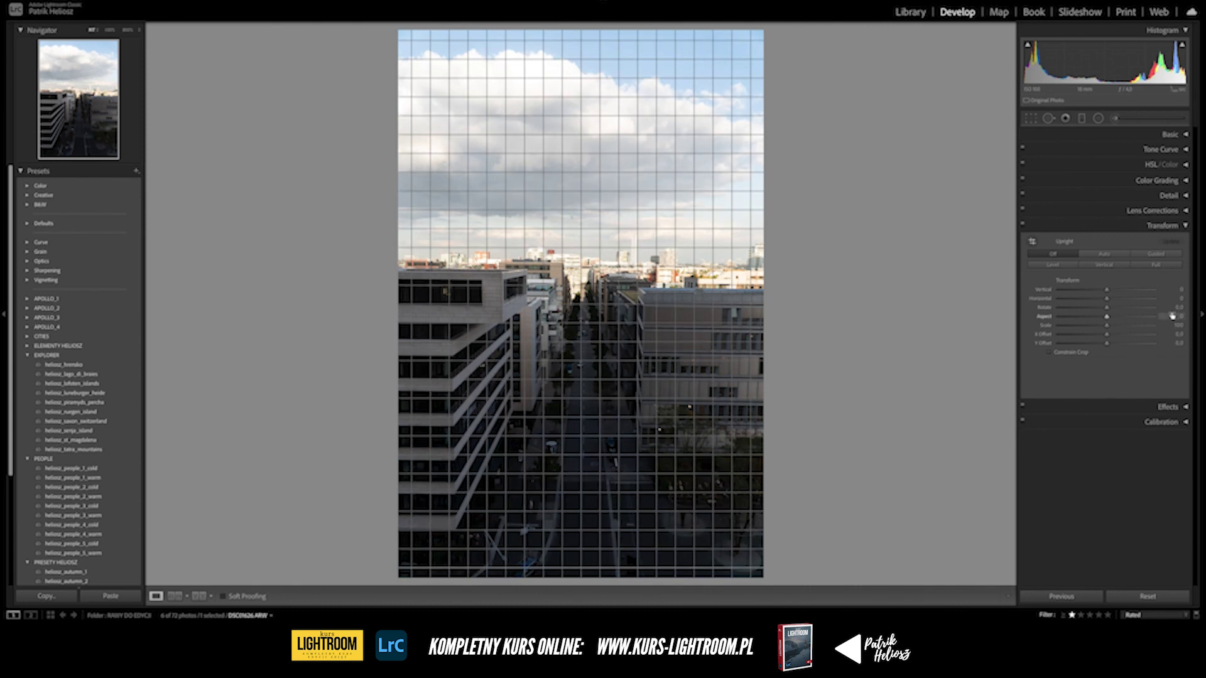
drag(1086, 338, 1010, 360)
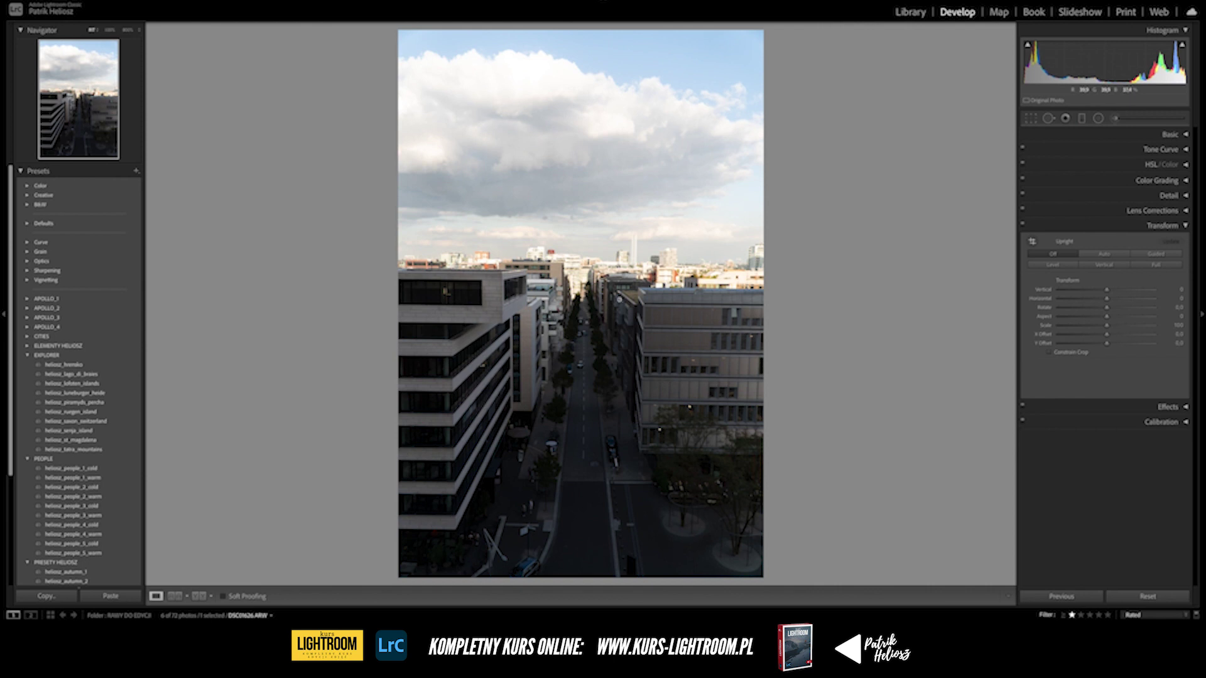
click(1186, 209)
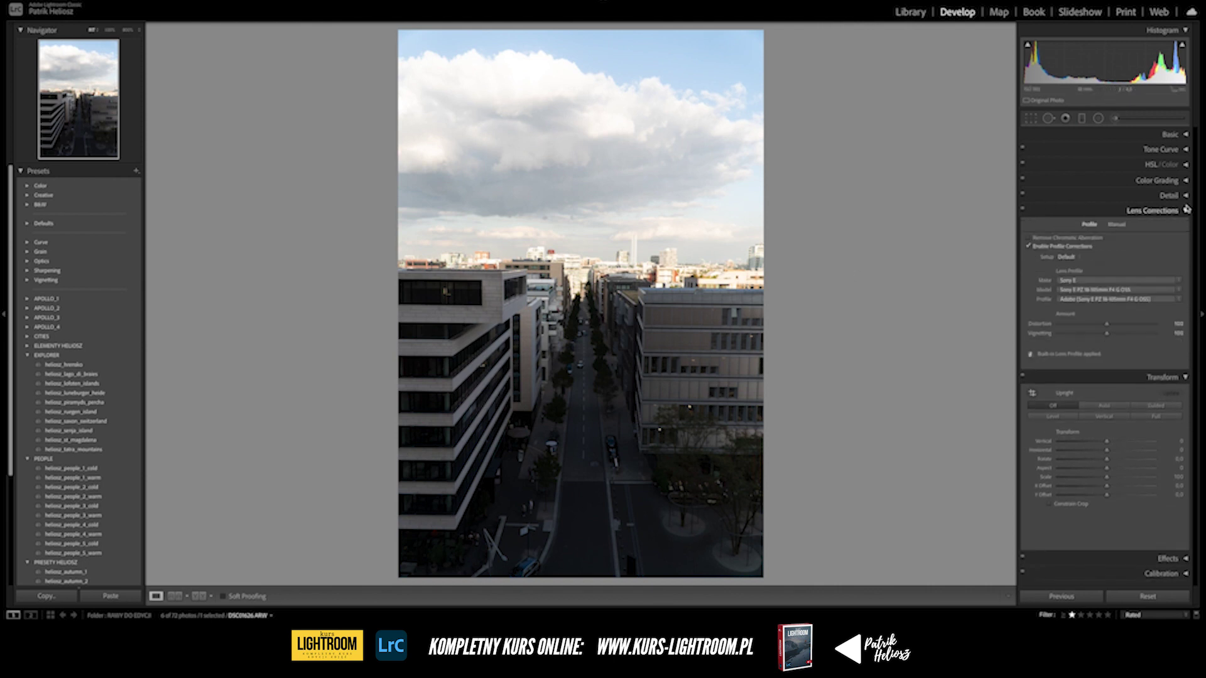
click(1123, 225)
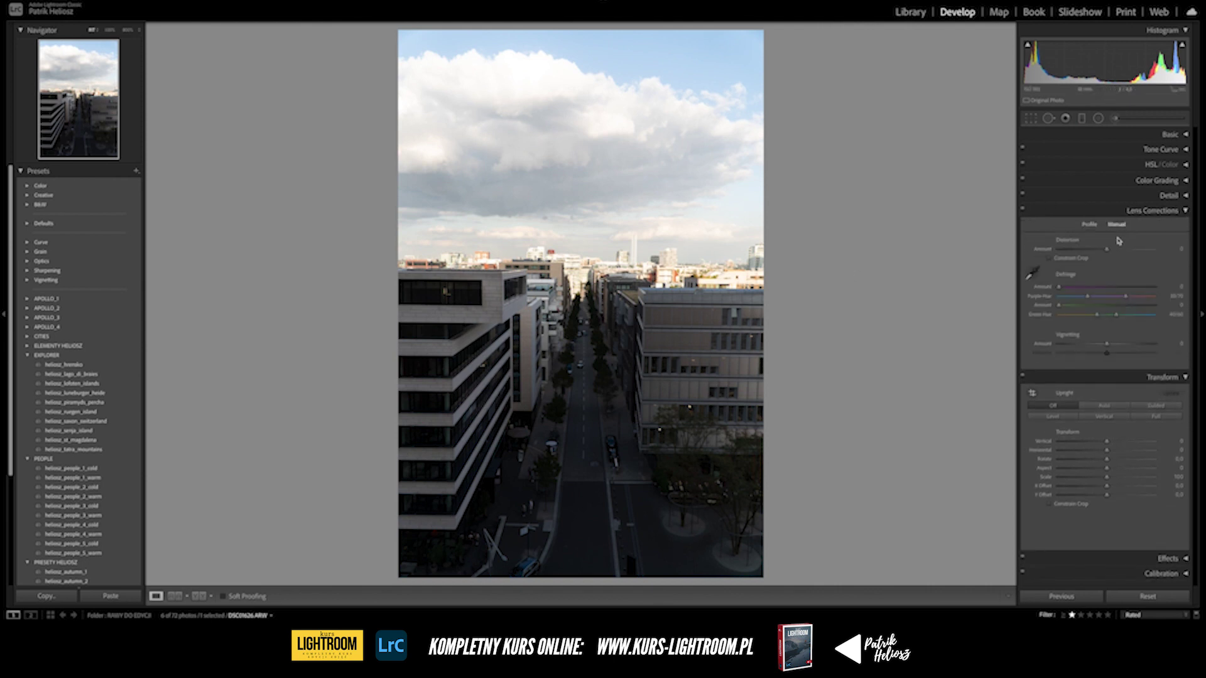
drag(1106, 249, 1053, 264)
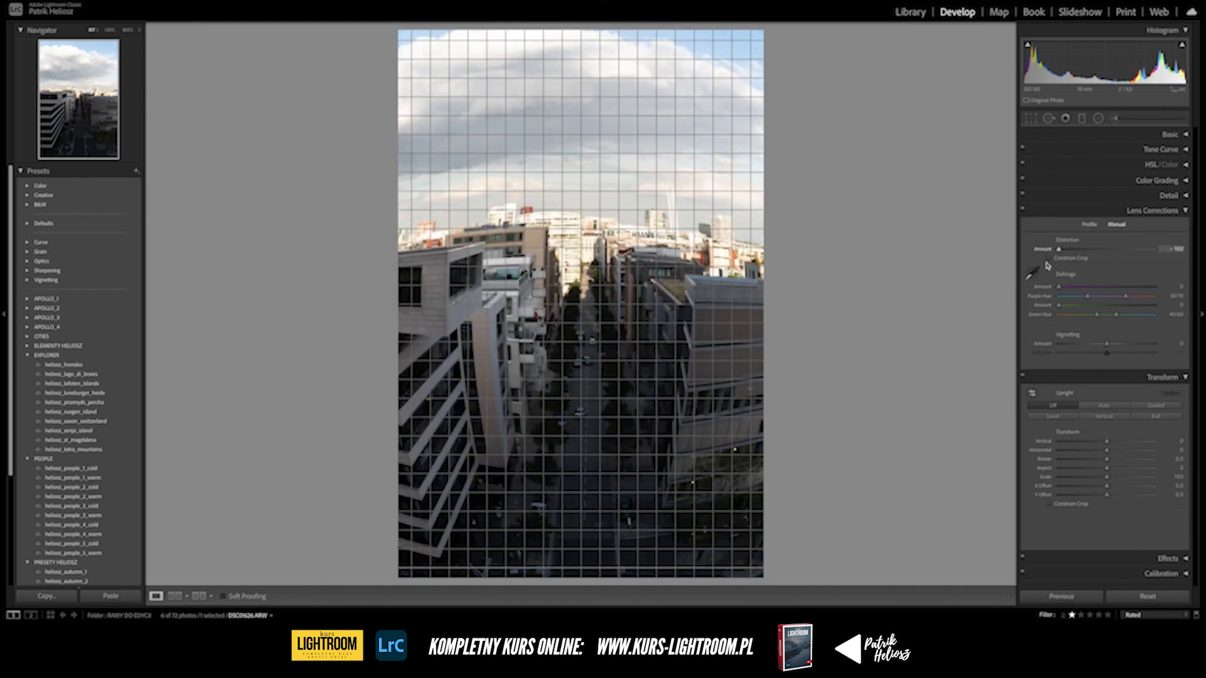
drag(1053, 264, 1091, 252)
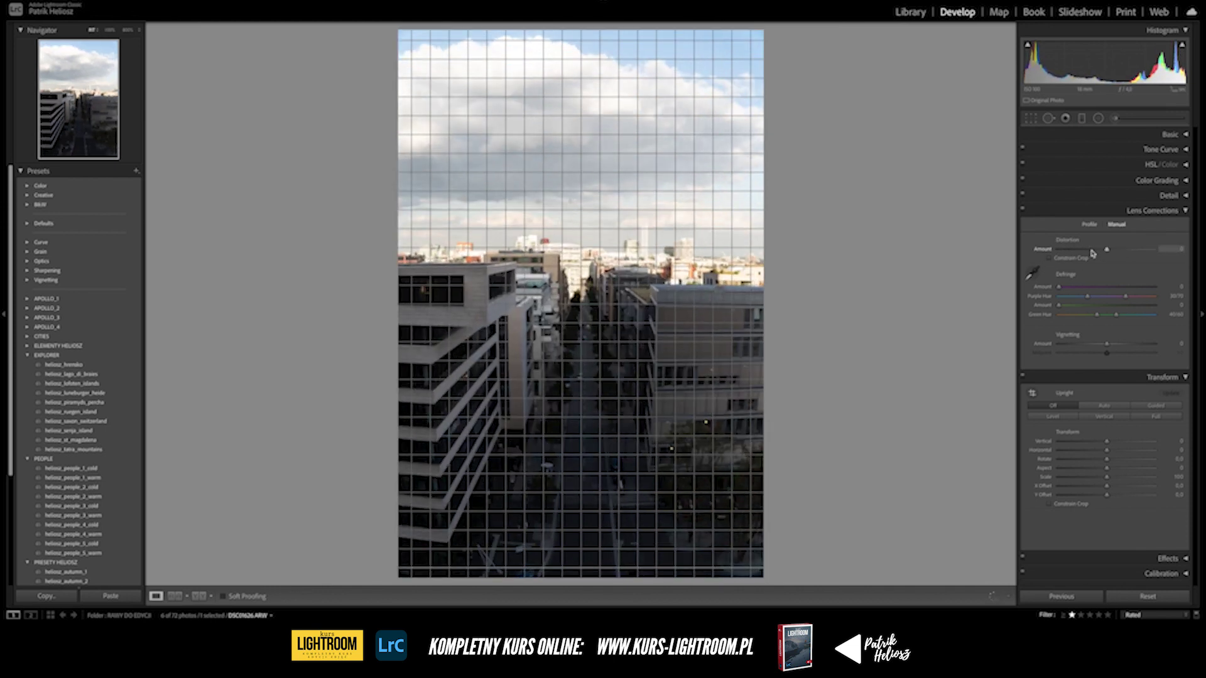
double_click(1091, 251)
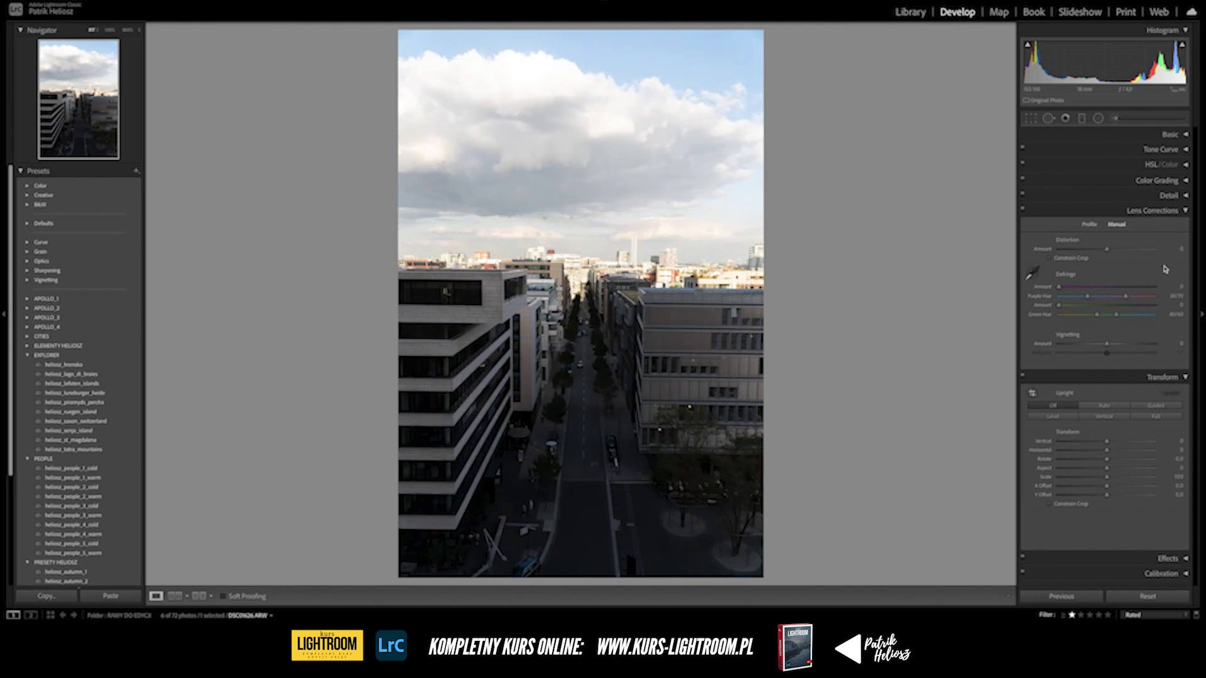
click(1162, 213)
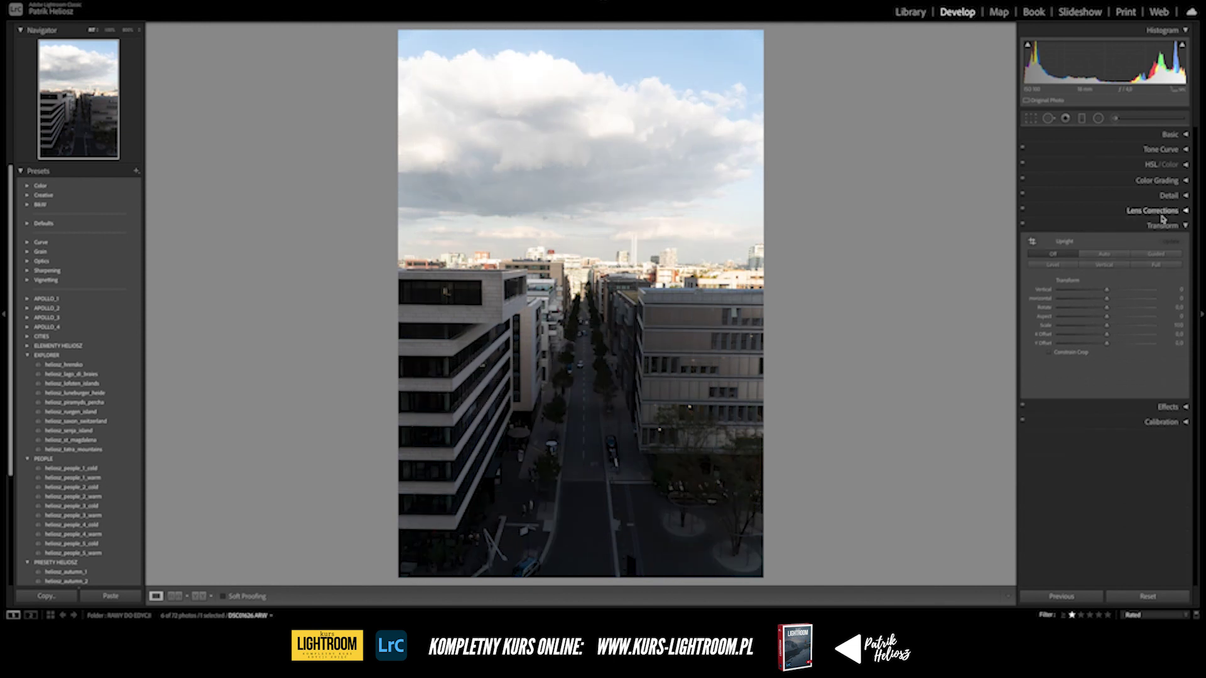
click(1153, 211)
click(1131, 212)
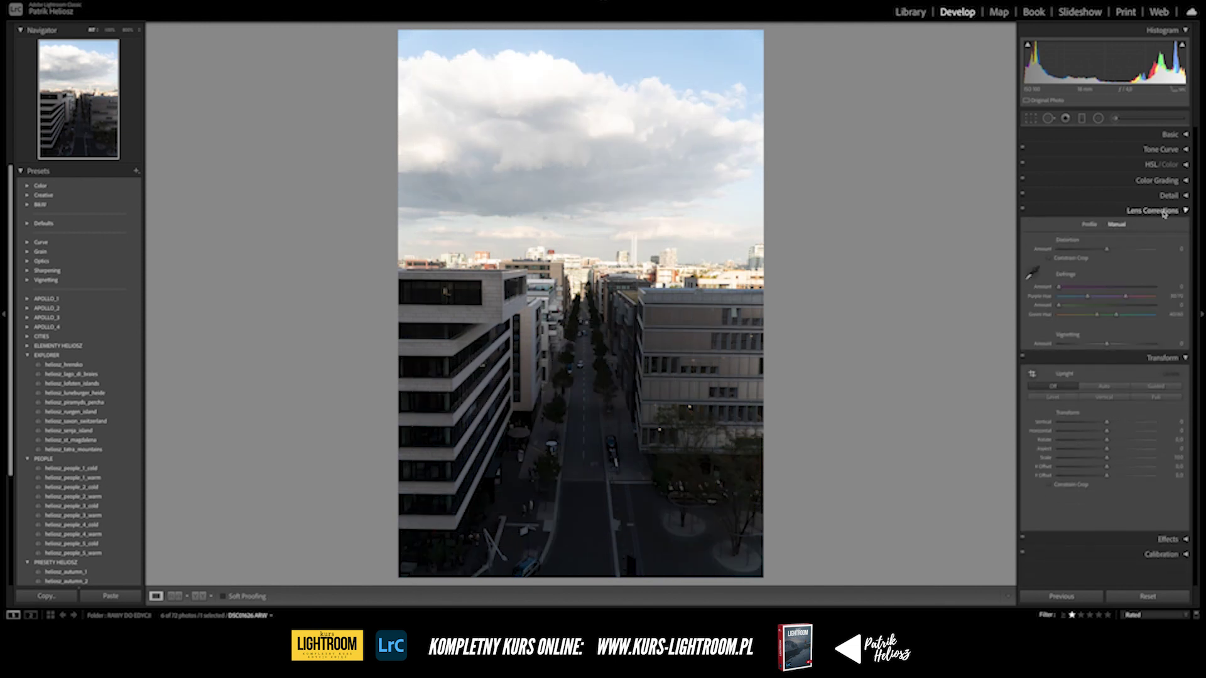
mouse_move(1107, 299)
mouse_down()
mouse_move(1095, 299)
mouse_move(1112, 290)
mouse_move(1060, 290)
mouse_up()
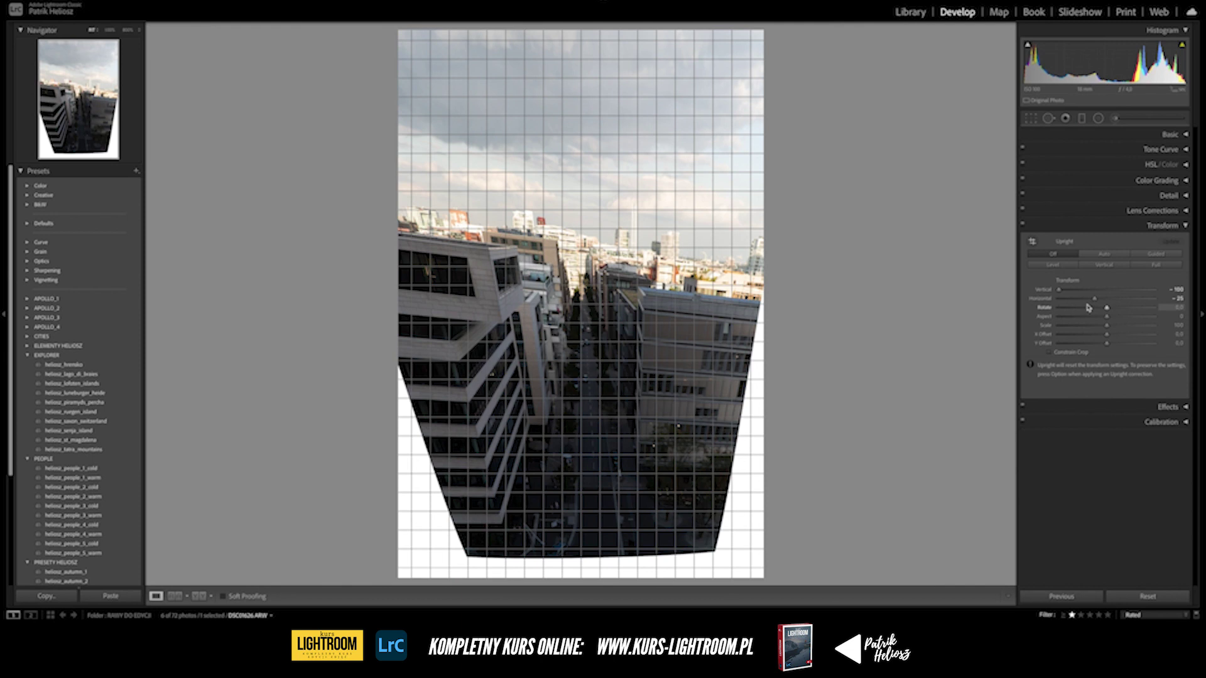
double_click(1067, 280)
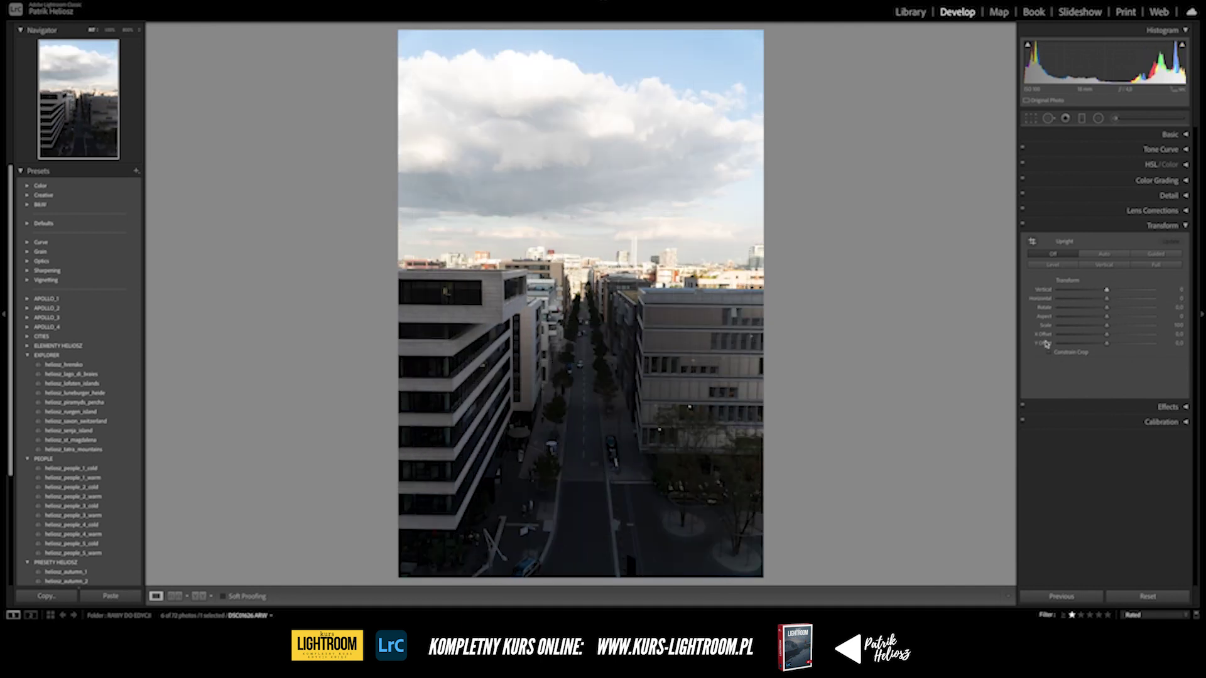
drag(1106, 323, 1096, 325)
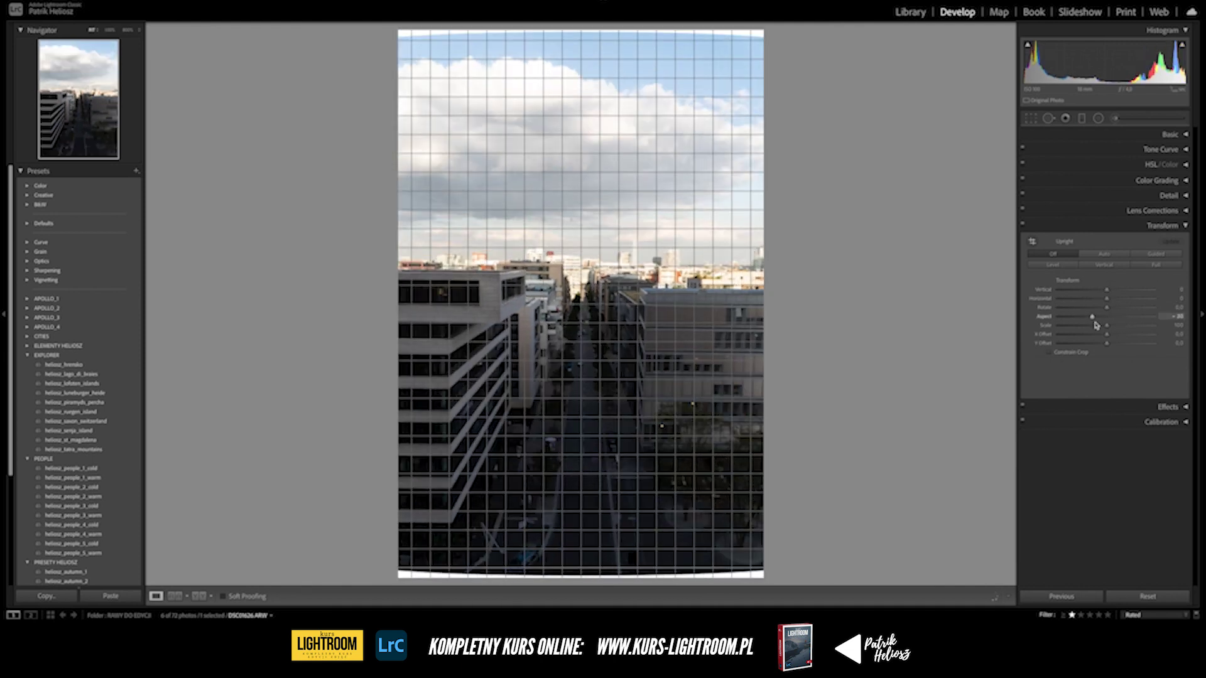
mouse_move(1108, 338)
mouse_down()
mouse_move(1120, 338)
mouse_move(1107, 338)
mouse_move(1104, 312)
mouse_move(1090, 317)
mouse_up()
double_click(1095, 326)
double_click(1089, 308)
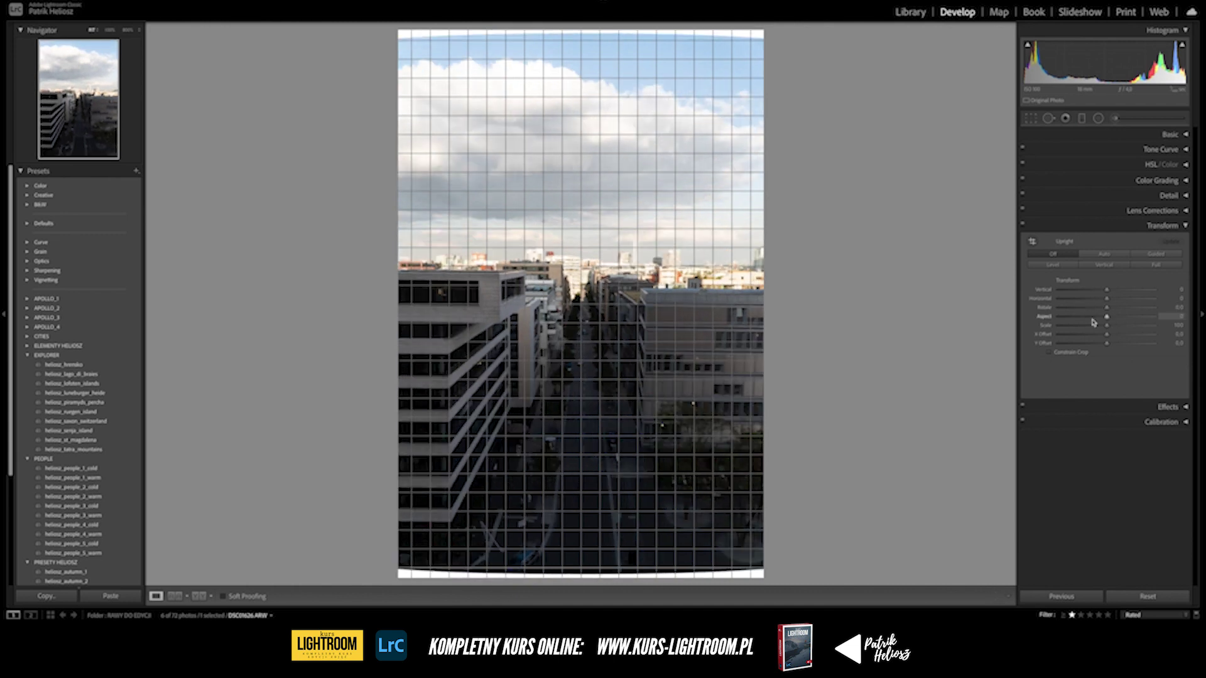
double_click(1090, 316)
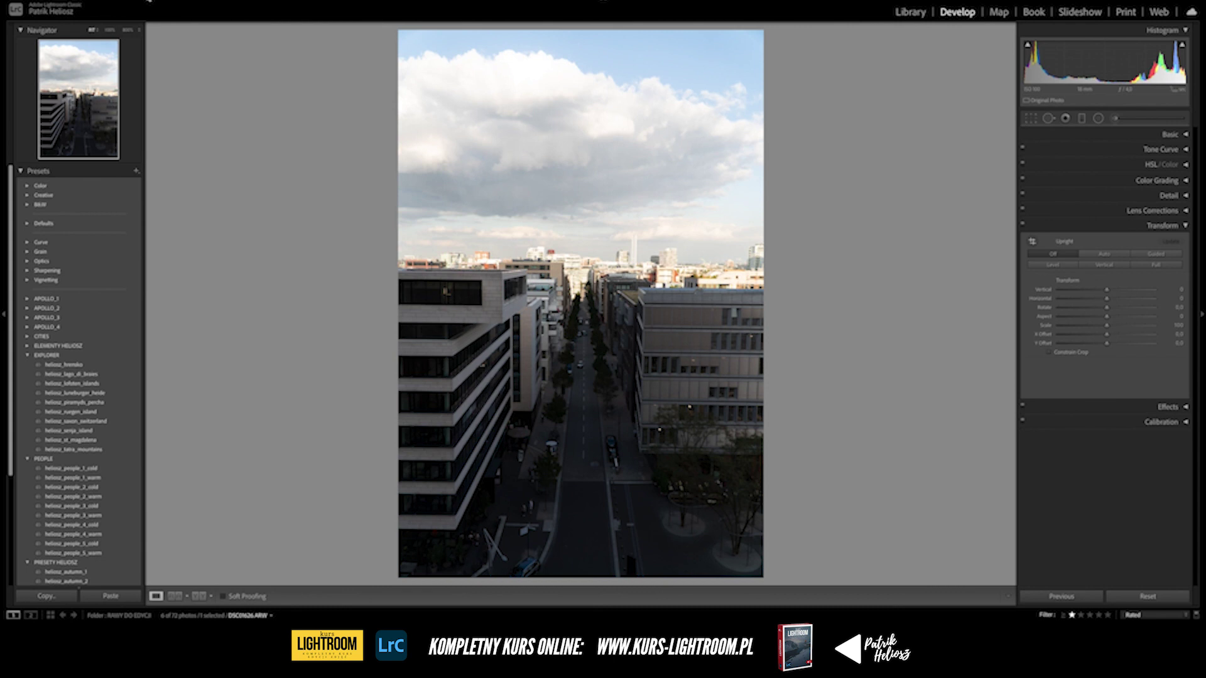
- Flip the street photo horizontally and vertically, then flip it back to its original orientation
click(173, 1)
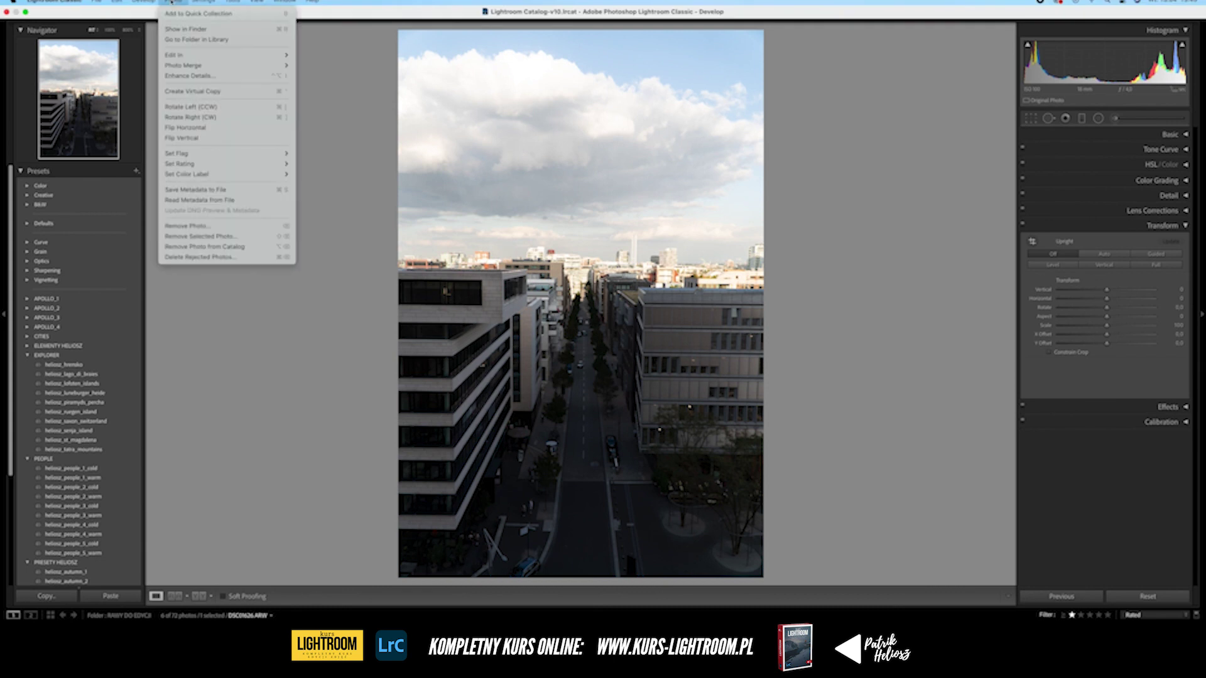
click(198, 128)
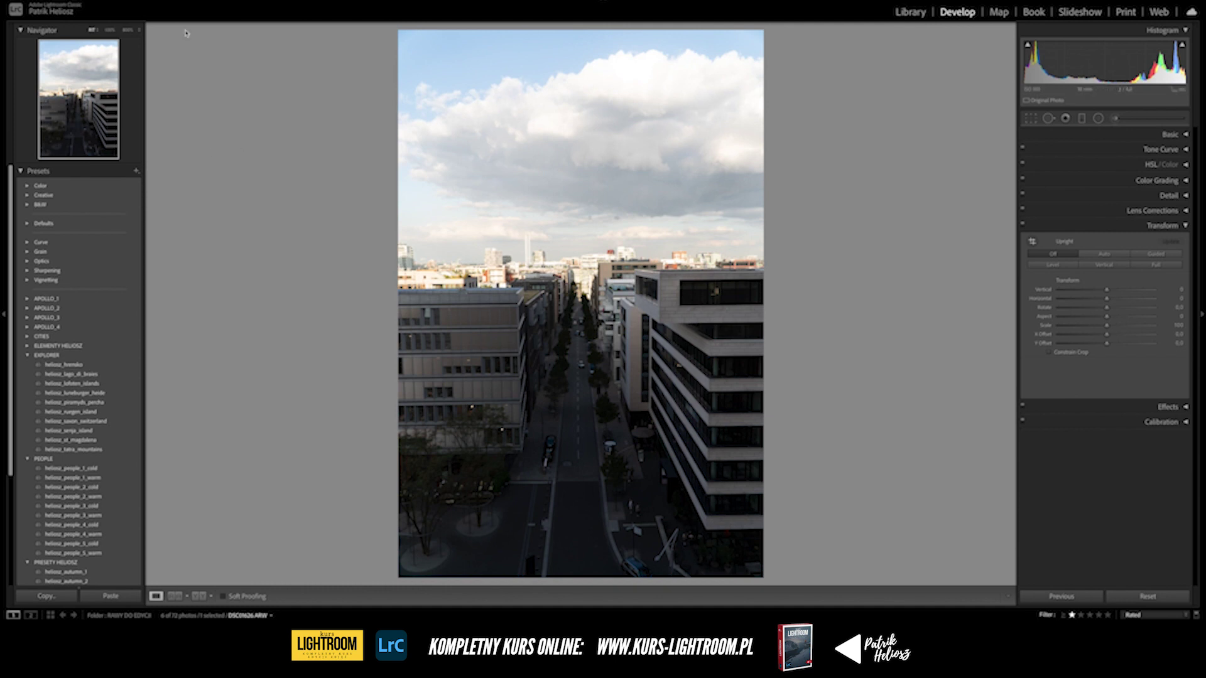
click(172, 2)
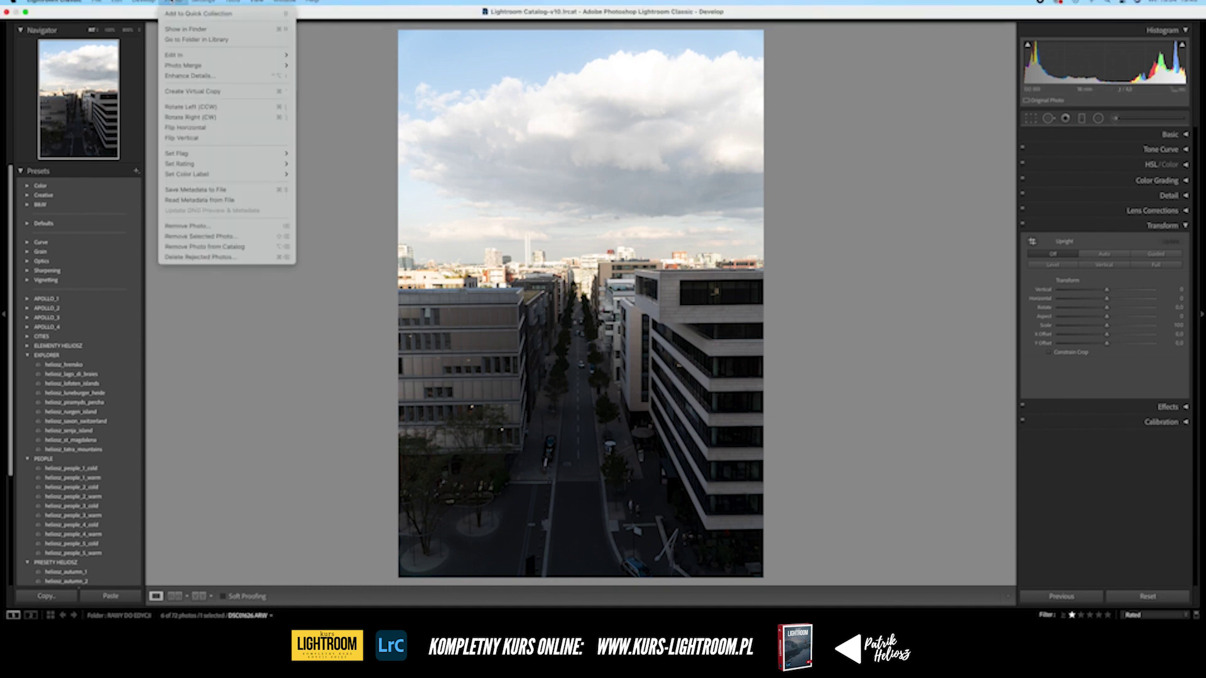
click(187, 137)
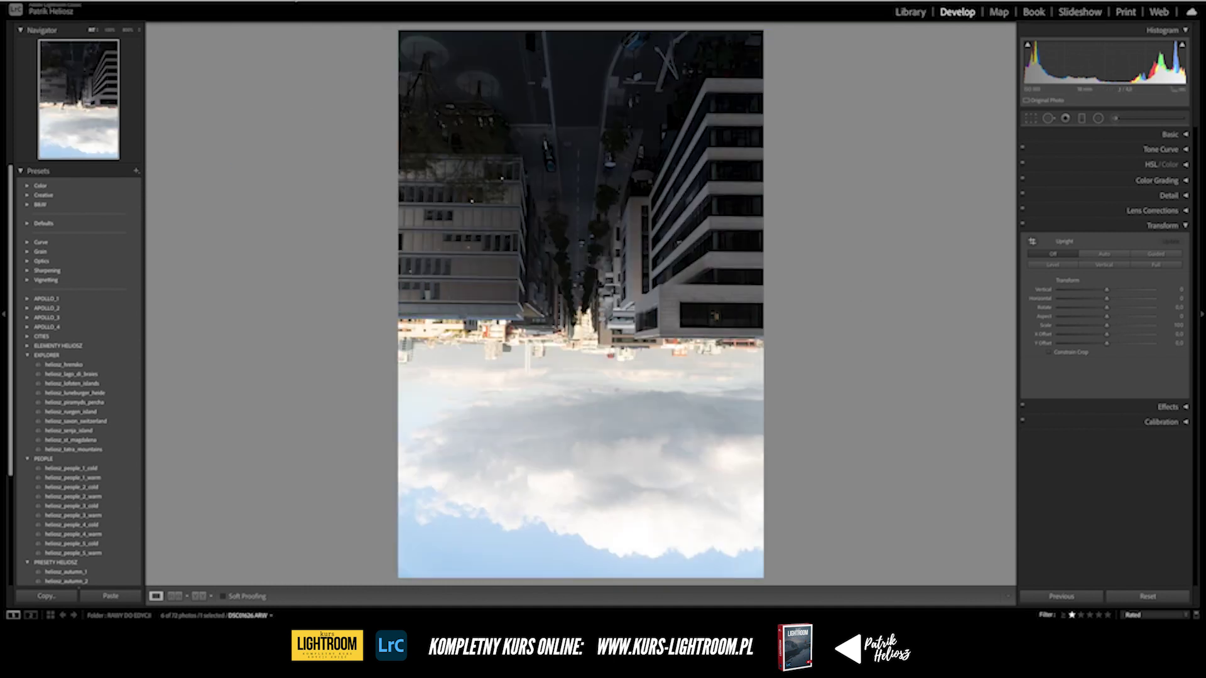
click(171, 2)
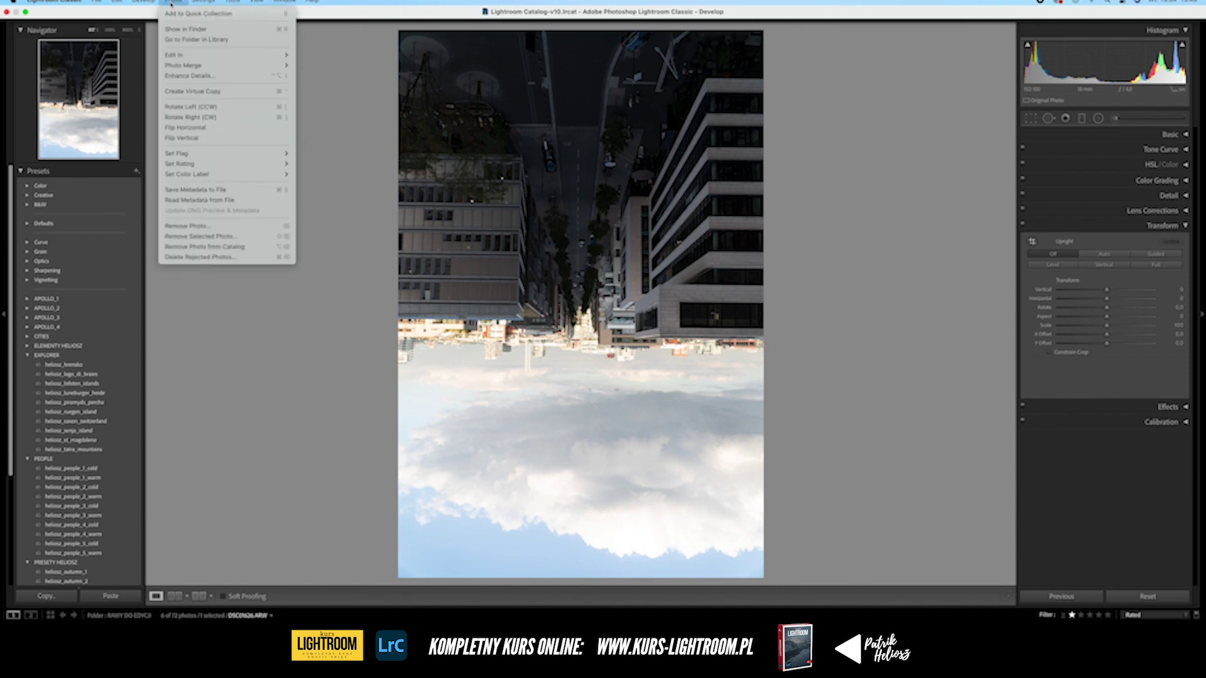
click(209, 138)
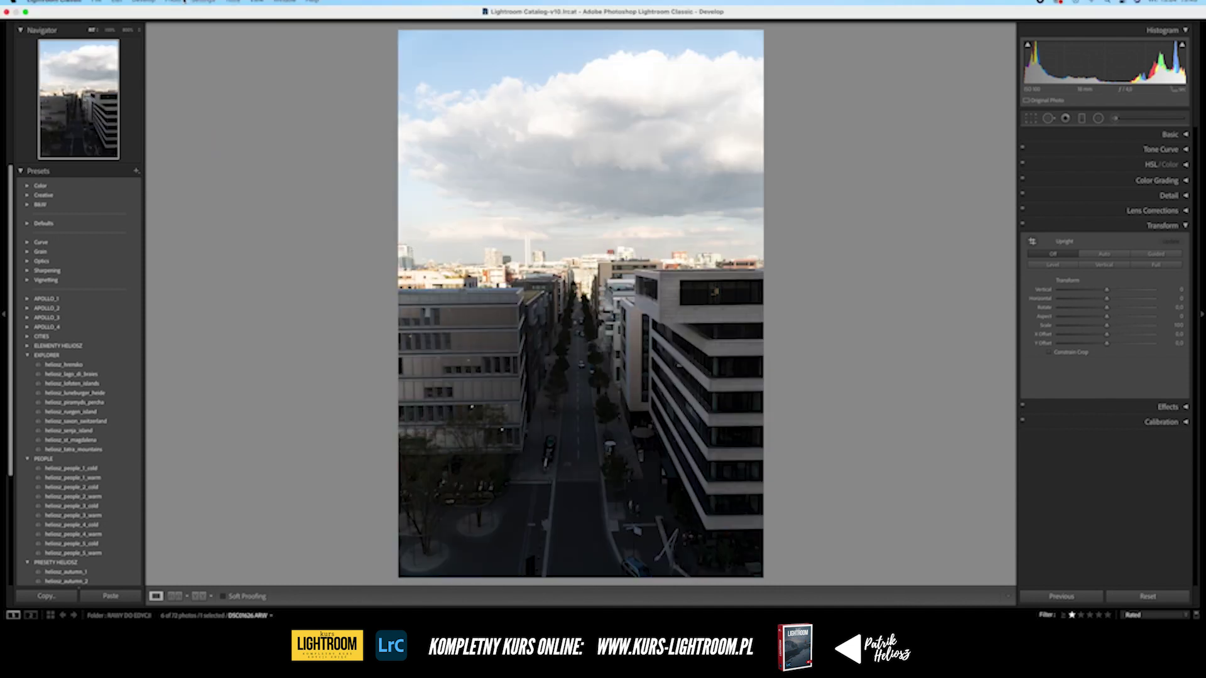
click(184, 2)
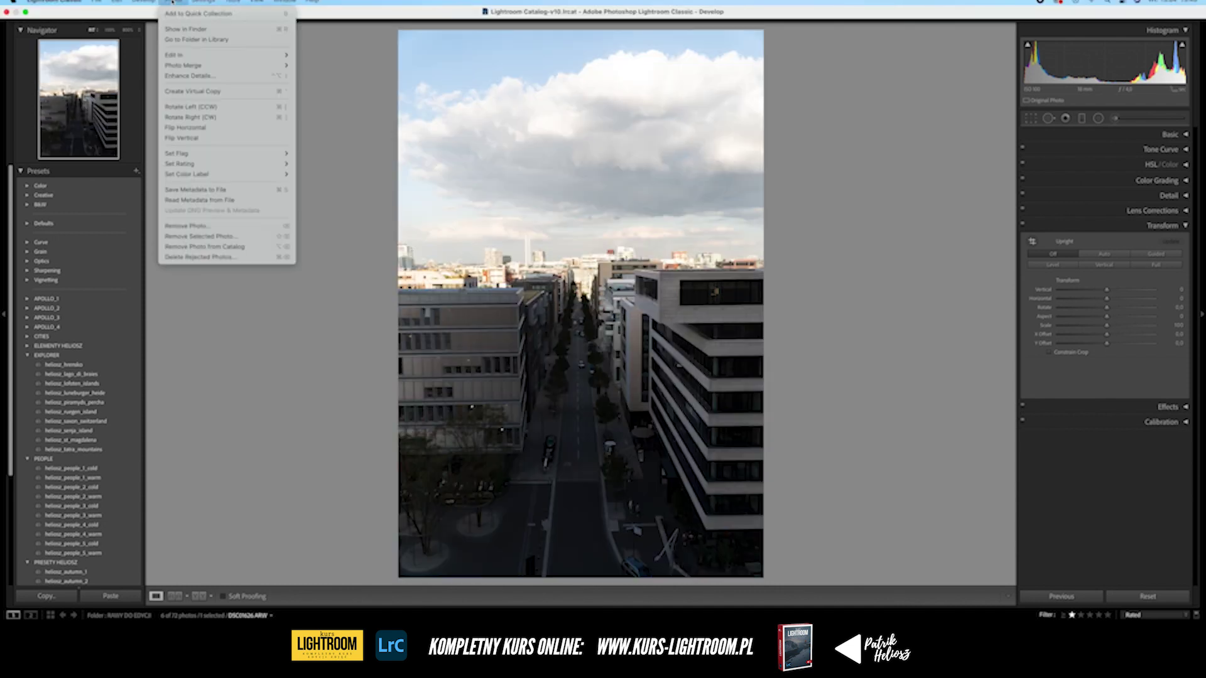
click(195, 127)
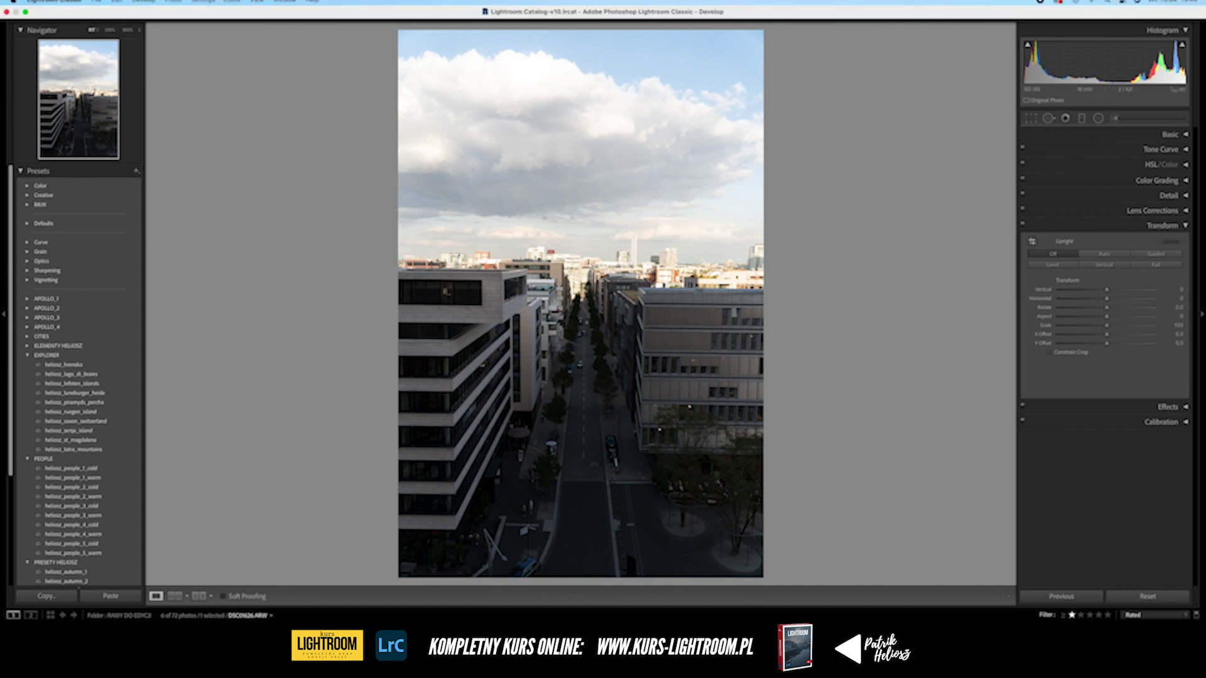
- Tilt the photo slightly with the rotate slider, then reset rotation to zero
click(176, 1)
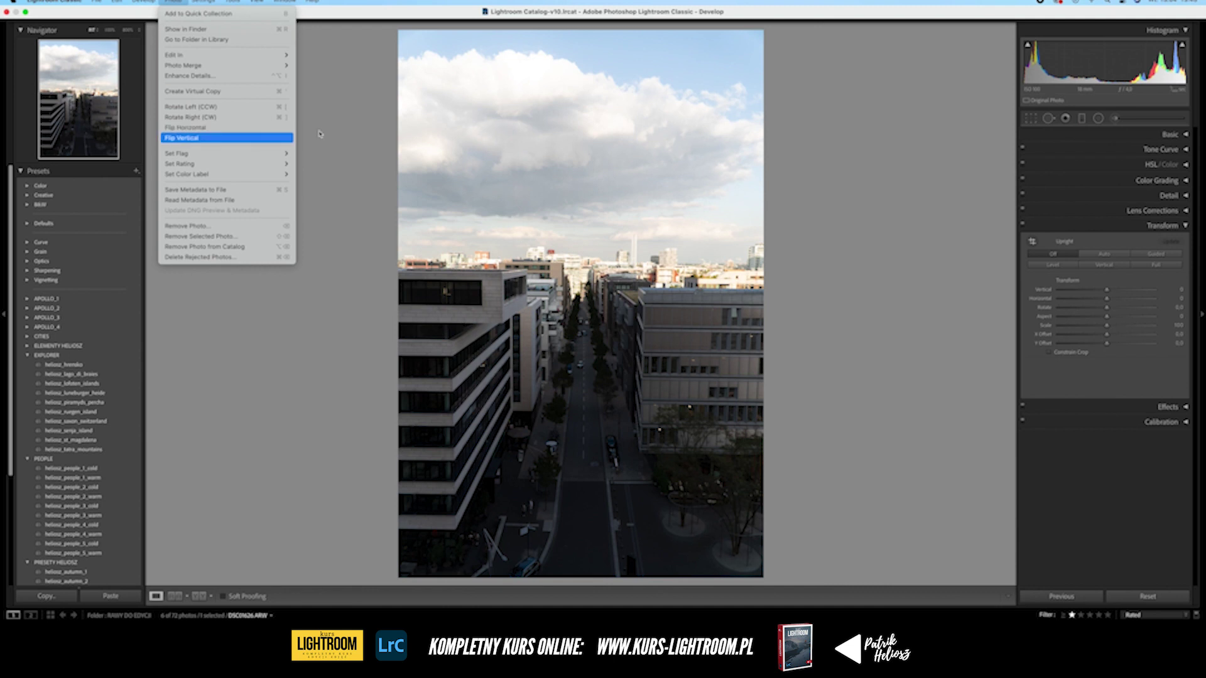
click(742, 204)
click(1107, 308)
mouse_move(1107, 307)
mouse_down()
mouse_move(1156, 311)
mouse_move(1060, 310)
mouse_up()
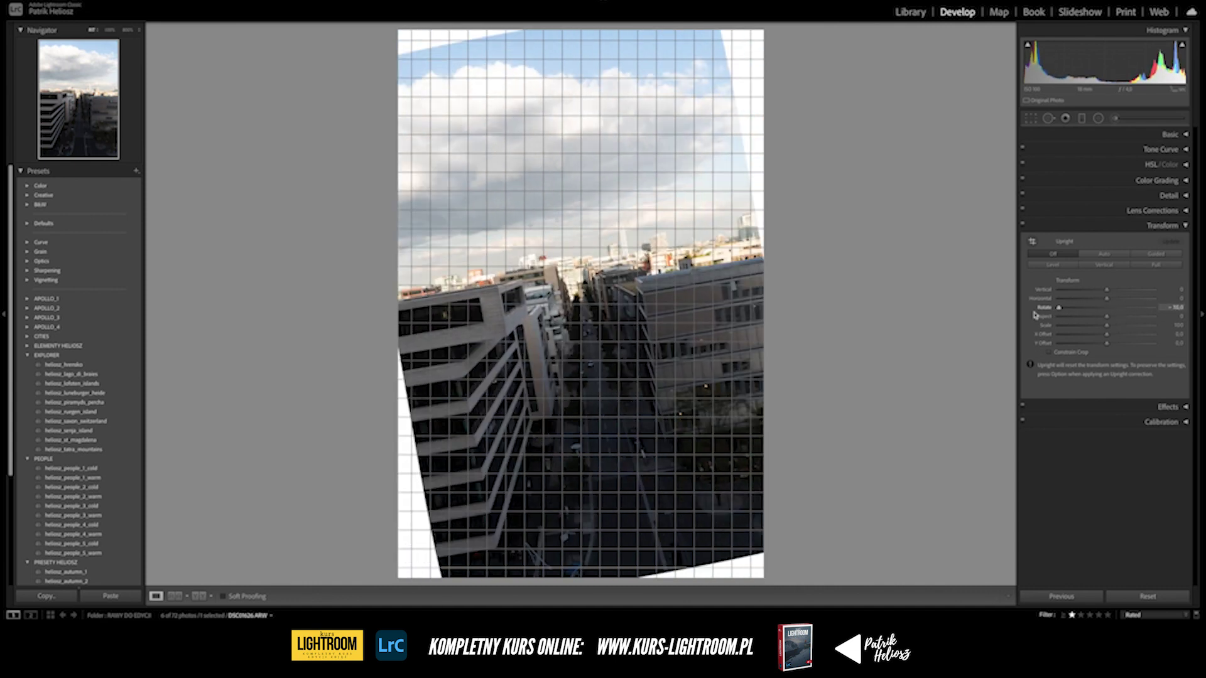
double_click(1060, 310)
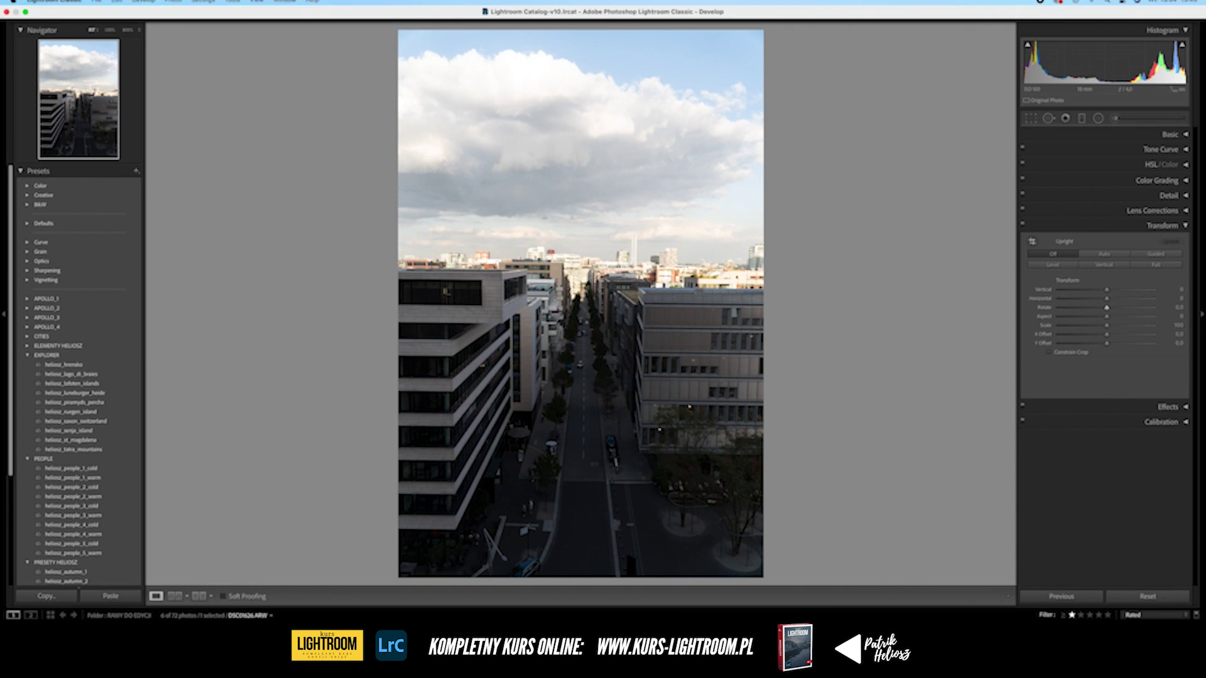
- Rotate the photo 90° clockwise and back, then select the Crop Overlay tool
click(174, 2)
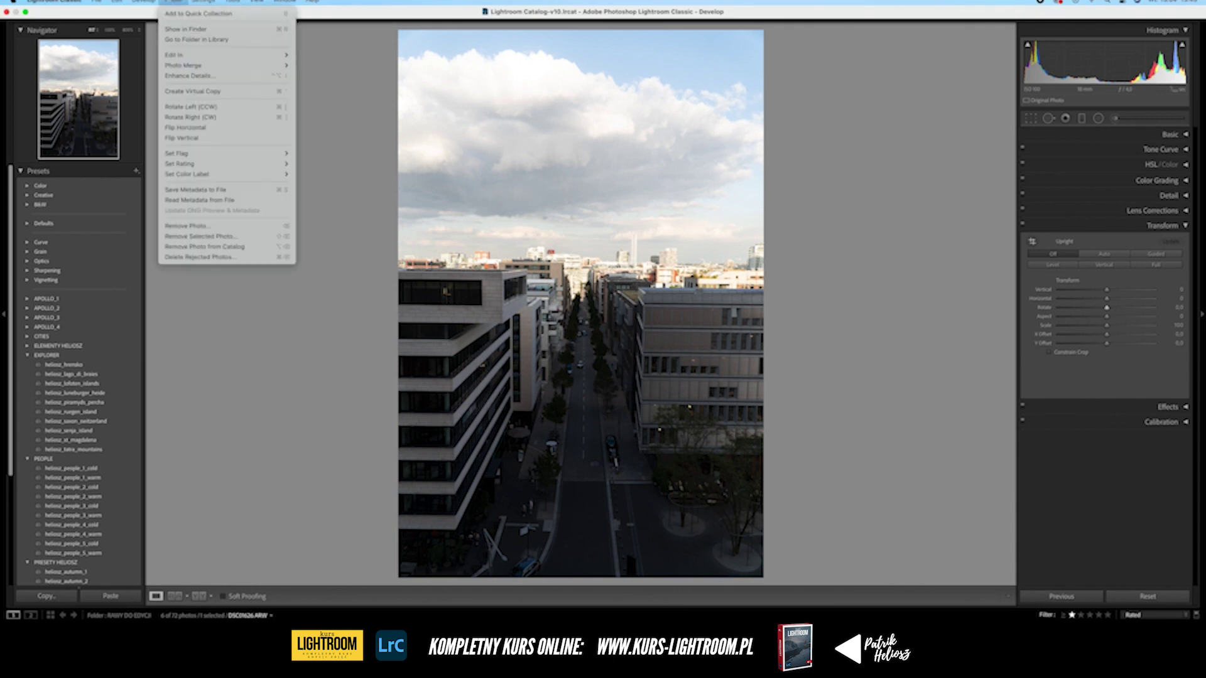
click(200, 117)
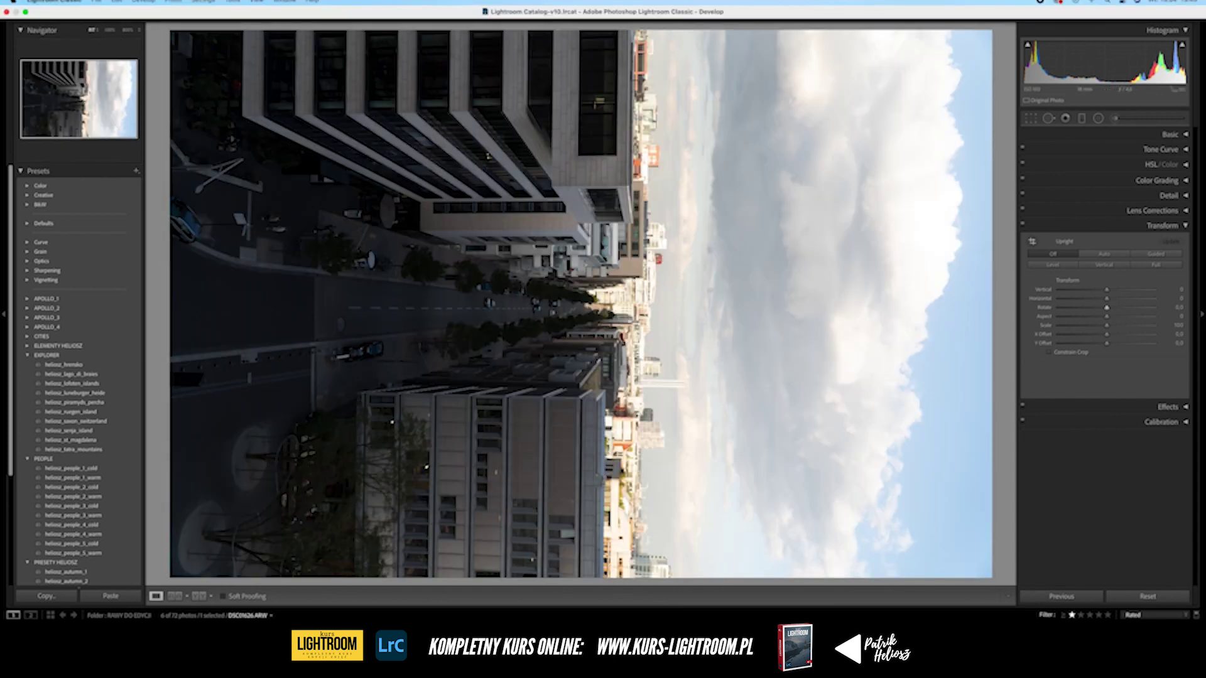
click(174, 1)
click(200, 108)
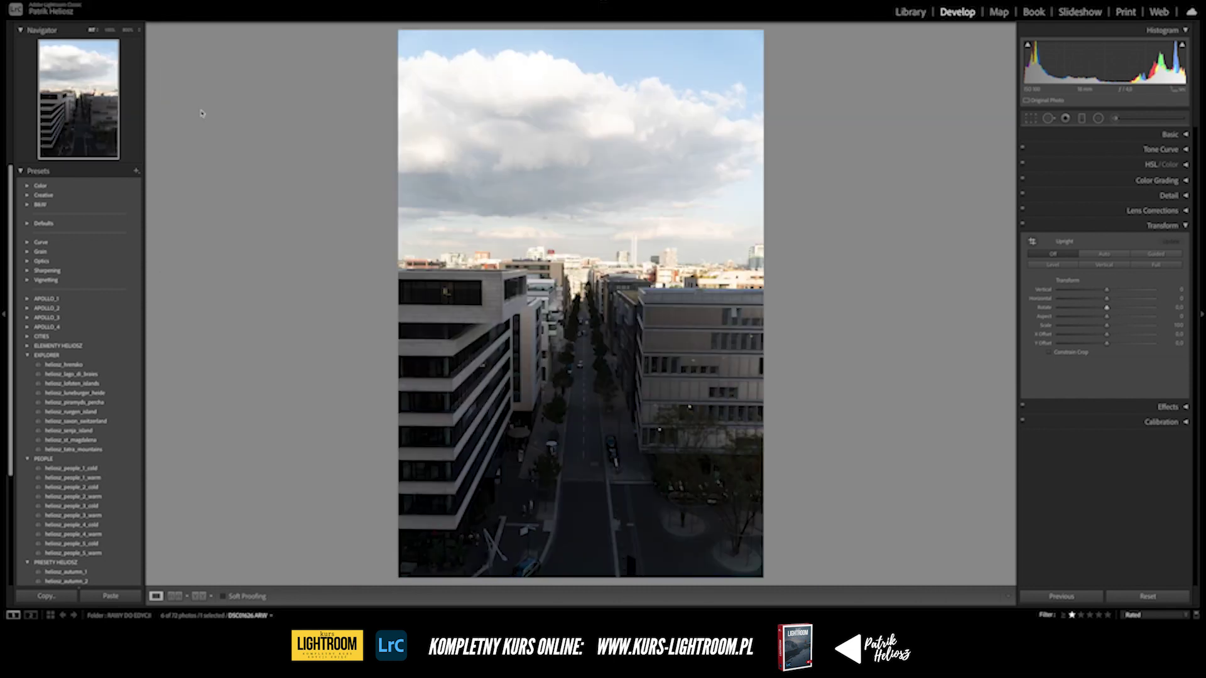
click(174, 2)
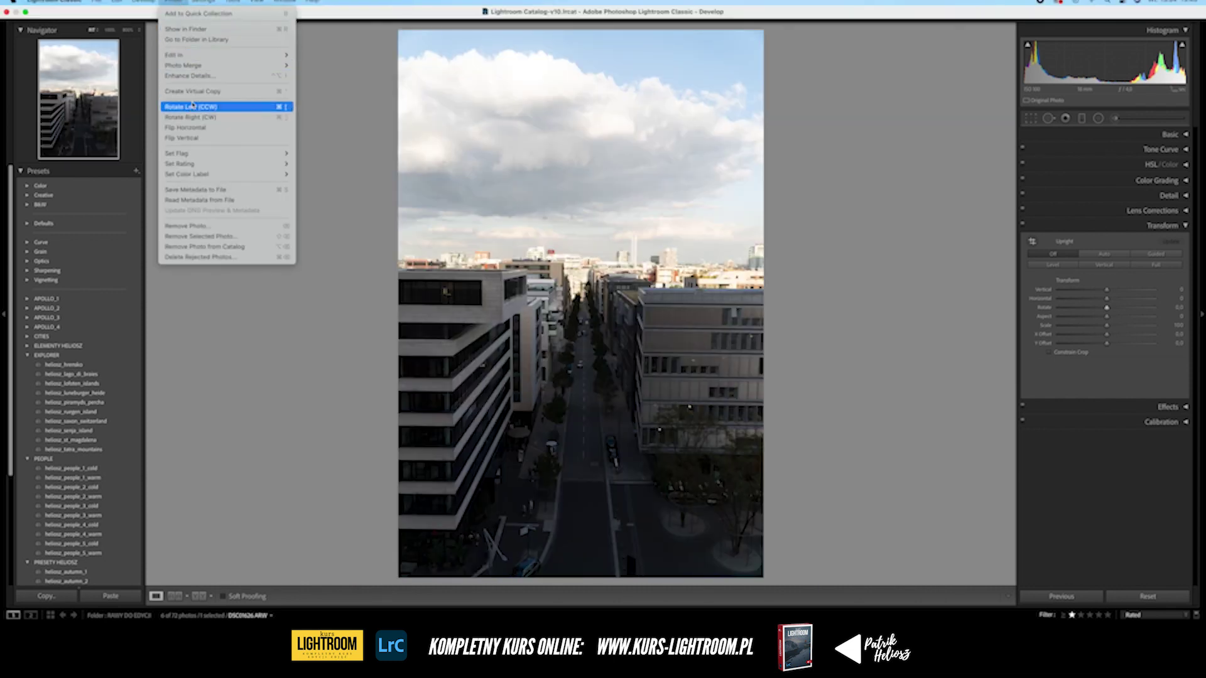
click(381, 155)
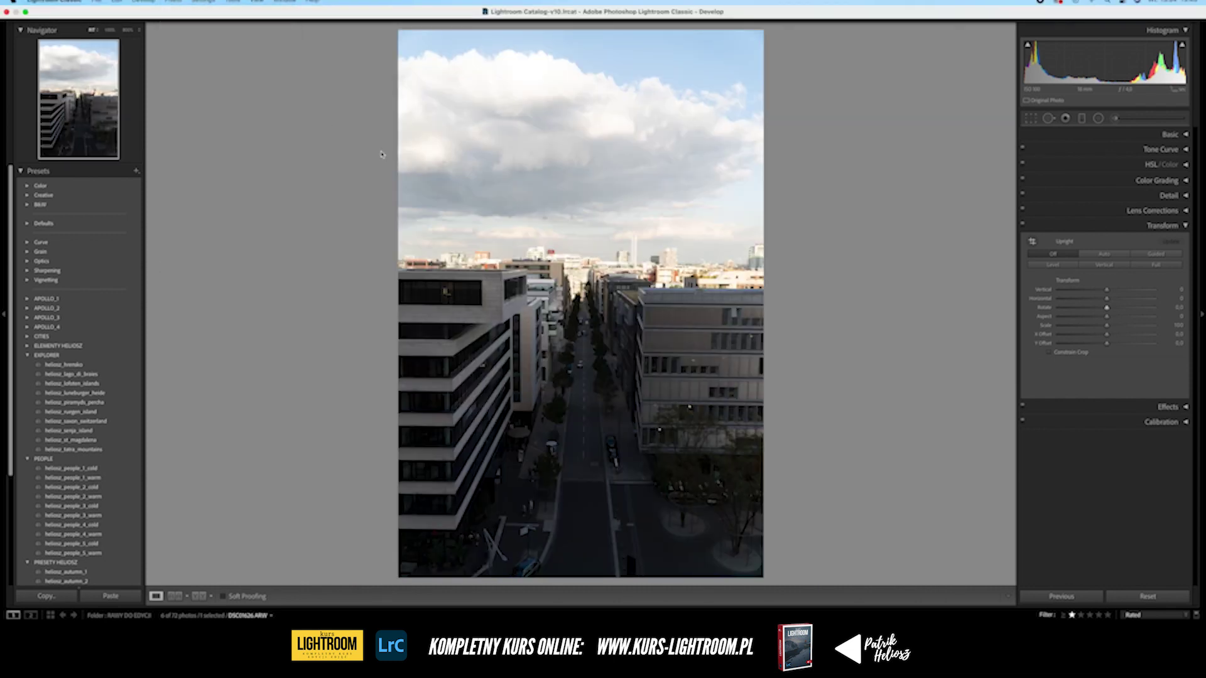
click(1030, 118)
- Tilt the photo about 38° inside the crop, then reset the Transform corrections
mouse_move(848, 229)
mouse_down()
mouse_move(803, 475)
mouse_move(878, 162)
mouse_move(894, 293)
mouse_up()
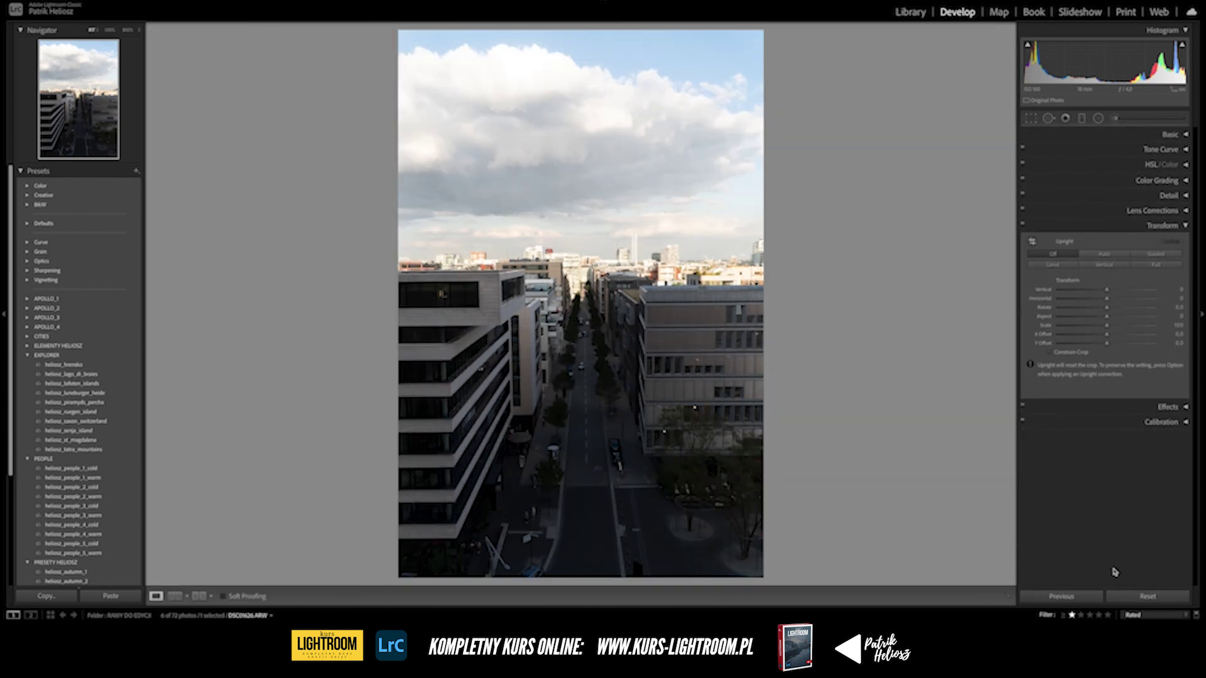
click(1128, 594)
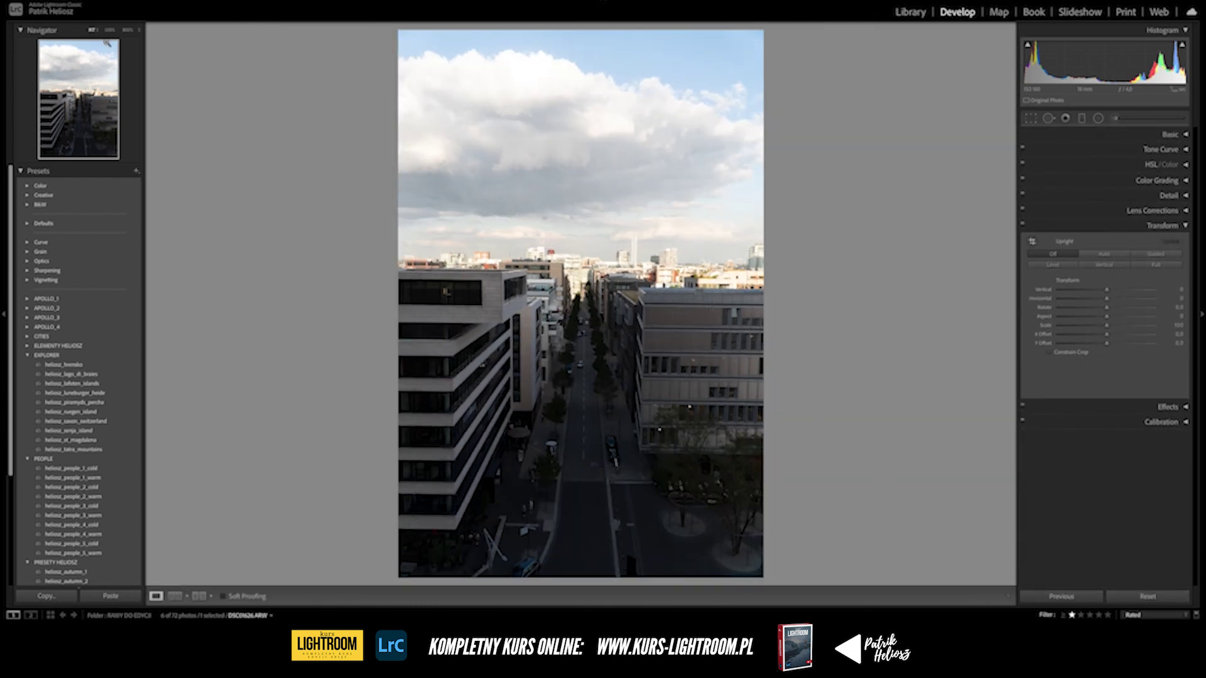
- Rotate the photo with Ctrl+] and back upright with Ctrl+[
click(173, 2)
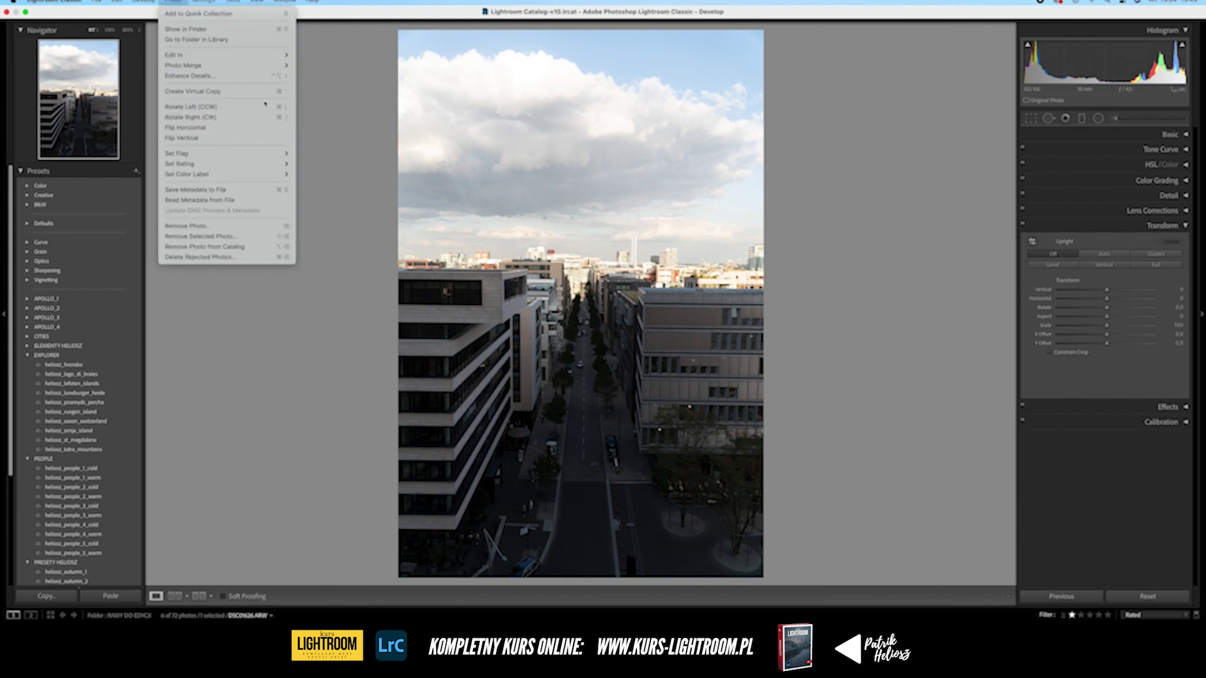
click(784, 168)
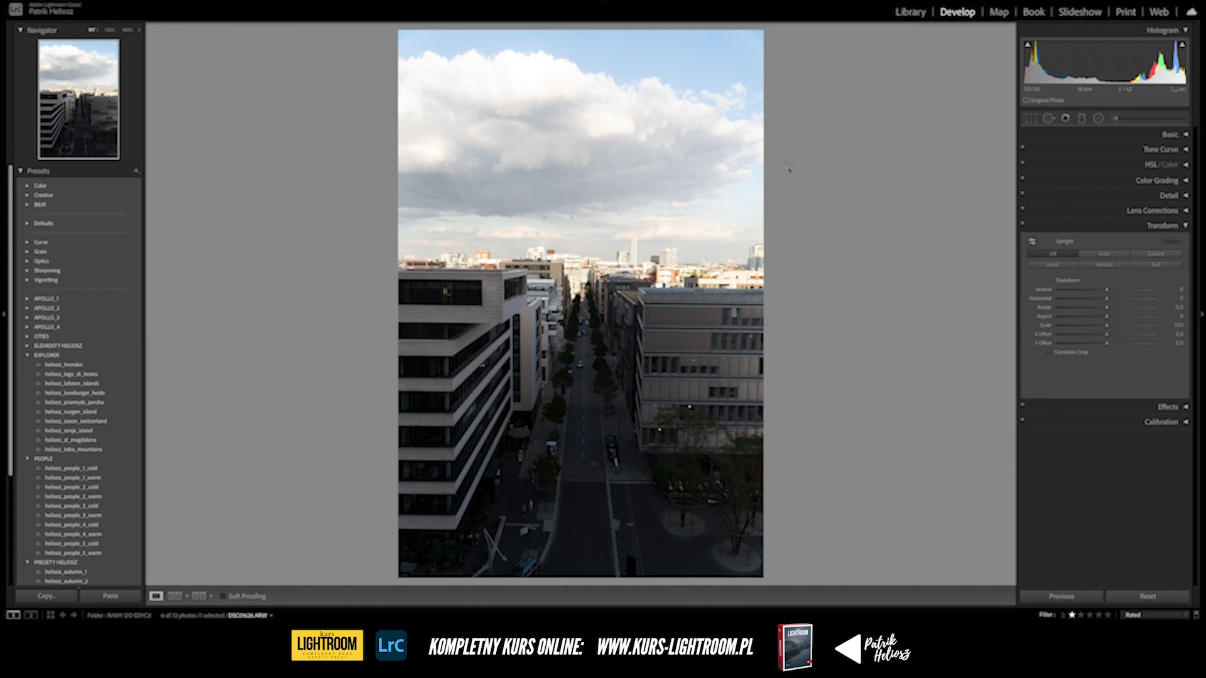
key(ctrl+bracketright)
key(ctrl+bracketright)
key(ctrl+bracketright)
key(ctrl+bracketright)
key(ctrl+bracketright)
key(ctrl+bracketright)
key(ctrl+bracketleft)
key(ctrl+bracketleft)
drag(1106, 290, 1106, 300)
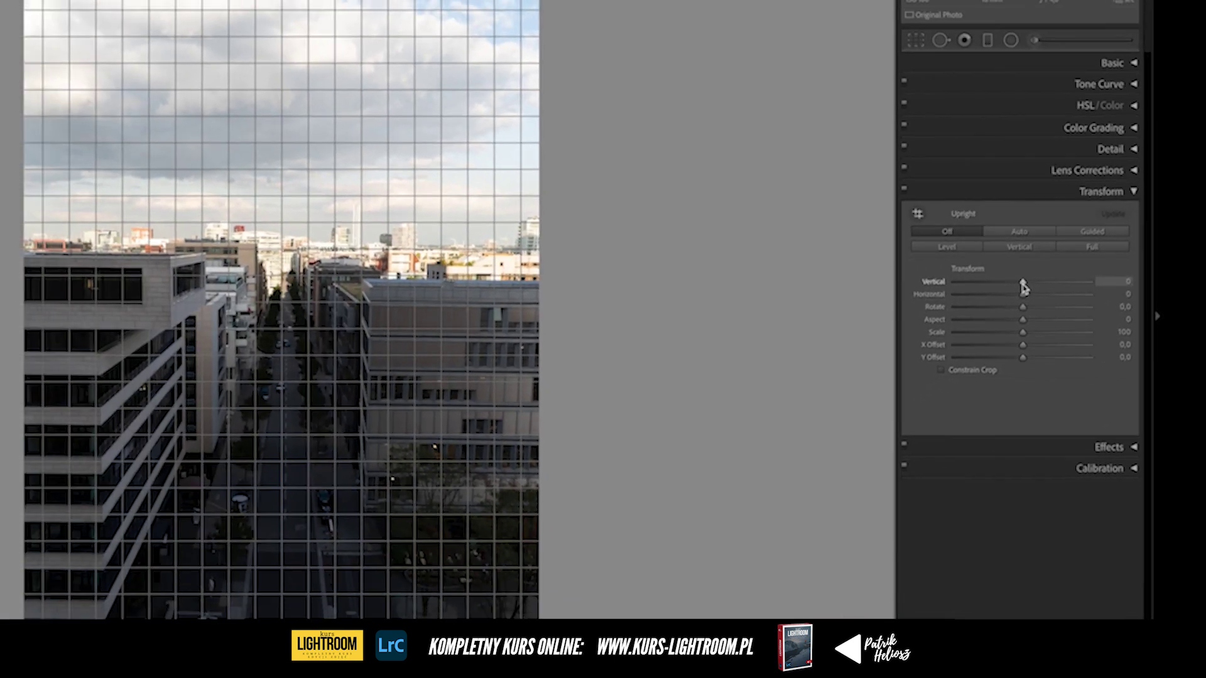
mouse_move(841, 267)
mouse_down()
mouse_move(1156, 301)
mouse_move(1071, 309)
mouse_move(1100, 300)
mouse_move(1082, 295)
mouse_move(1109, 301)
mouse_up()
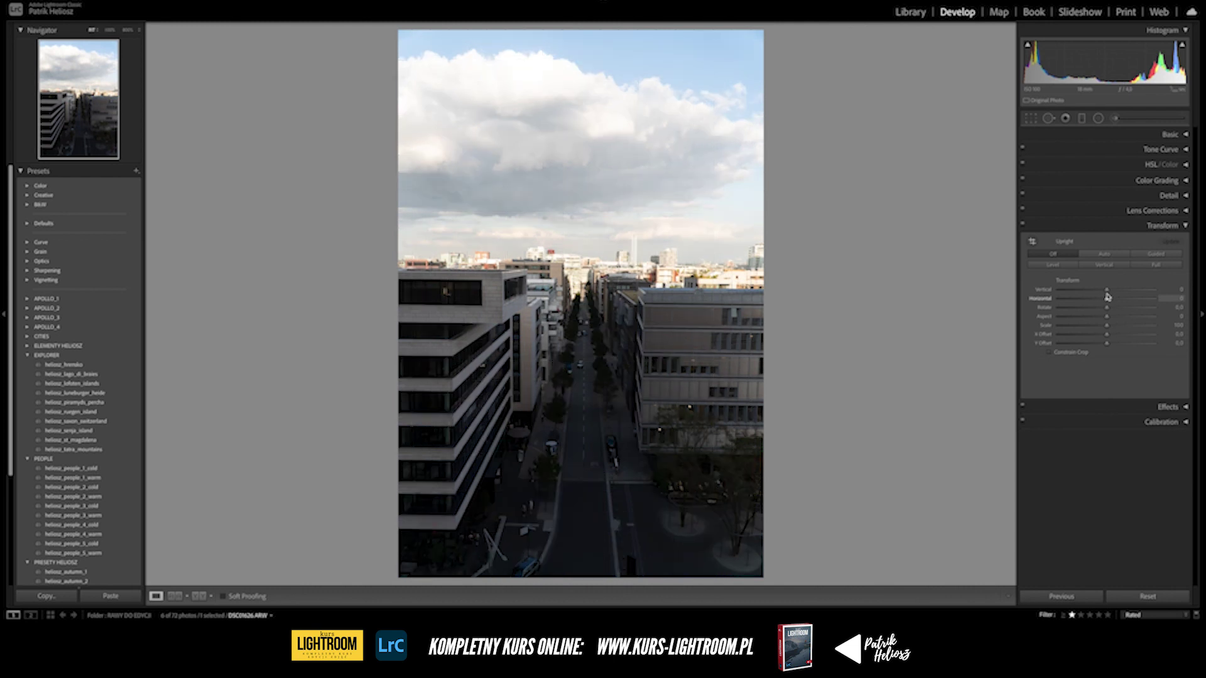
drag(1107, 291, 1078, 303)
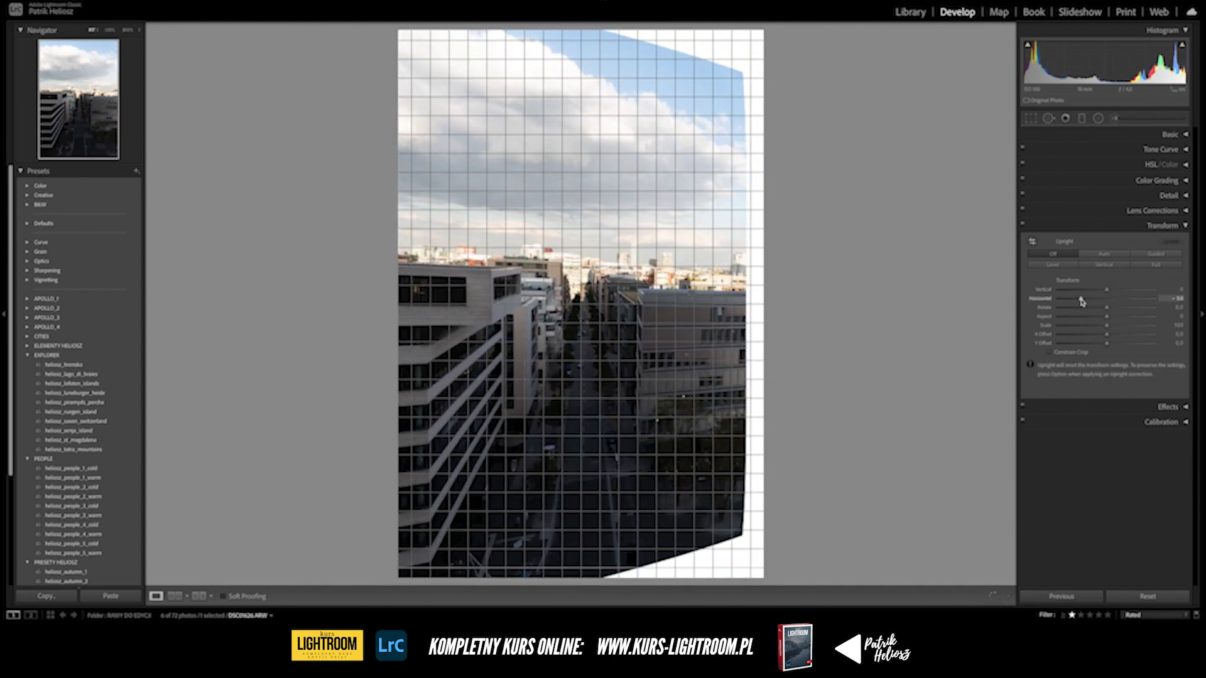
drag(1078, 302, 1107, 309)
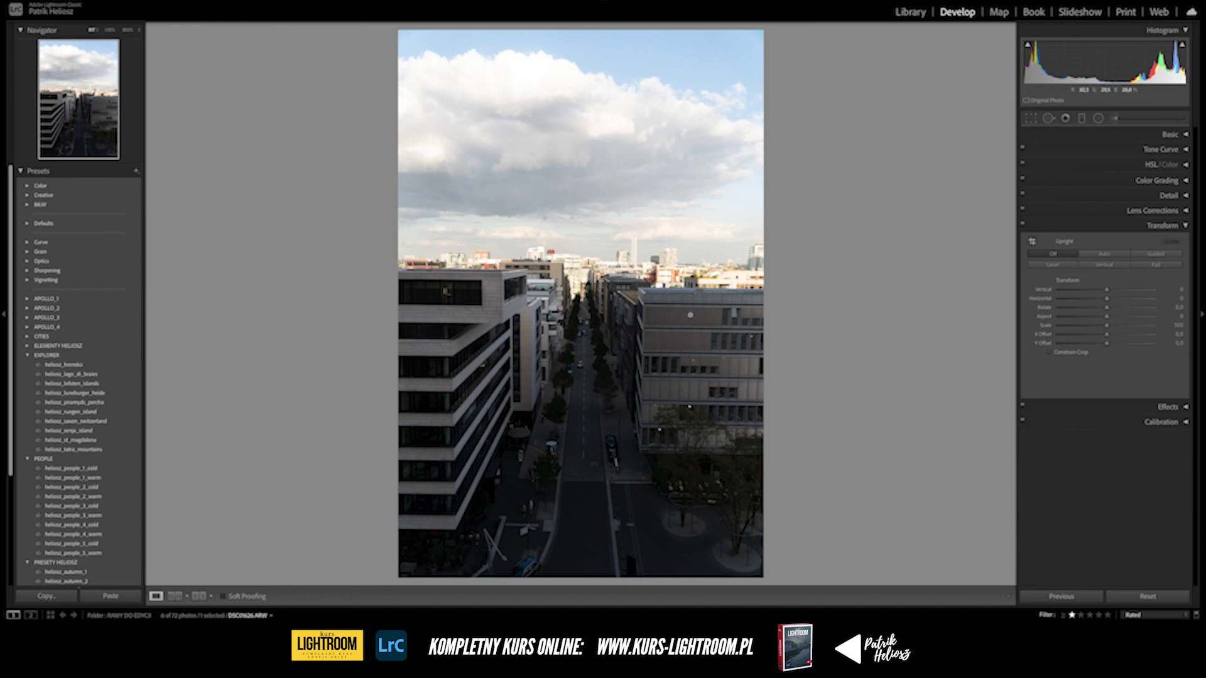
key(ctrl+bracketright)
key(ctrl+bracketleft)
click(1031, 120)
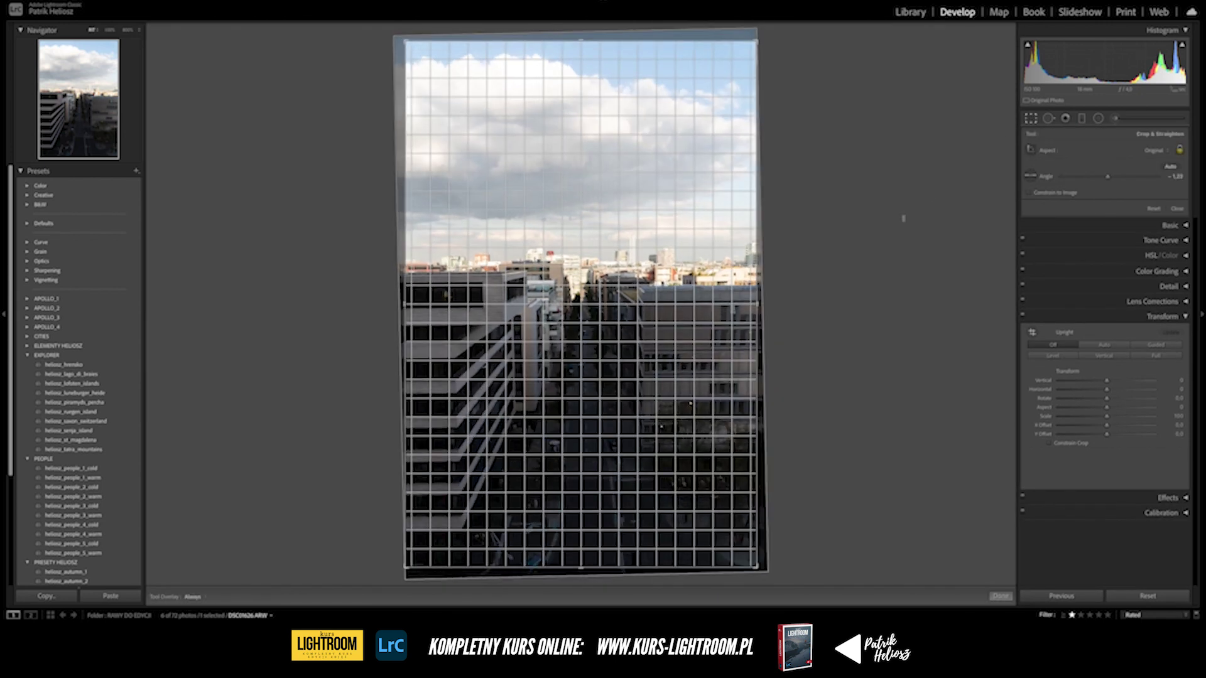
drag(902, 224, 904, 219)
key(ctrl+z)
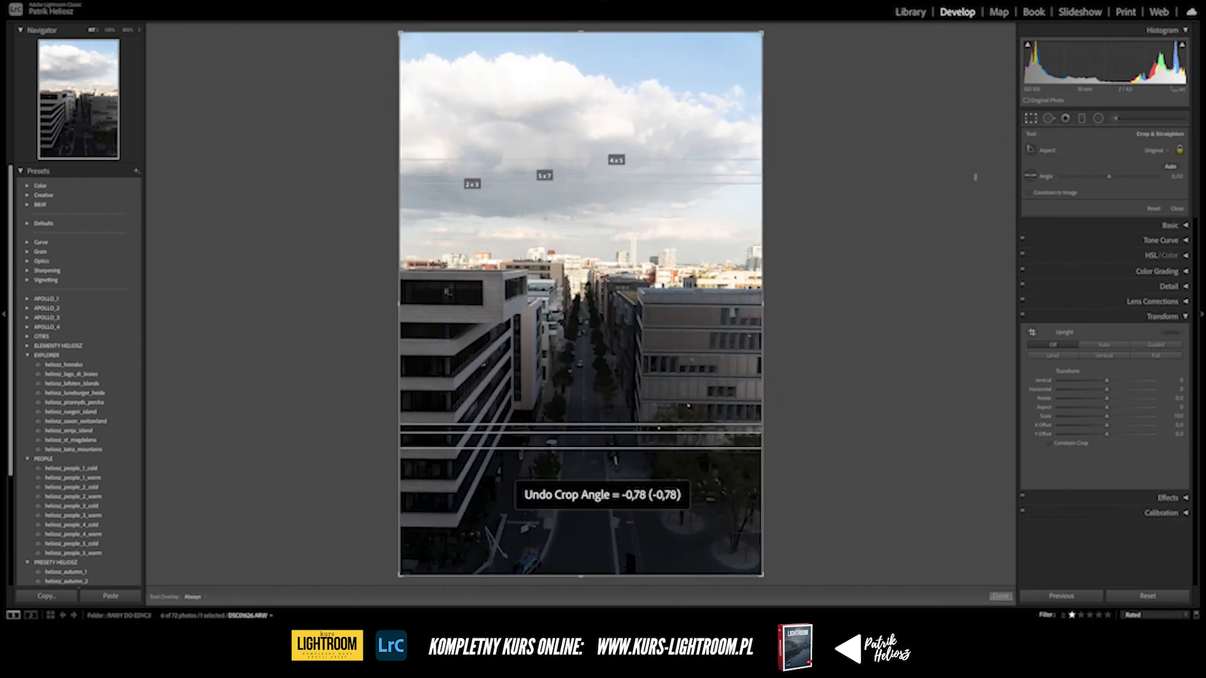
click(1032, 119)
click(1107, 319)
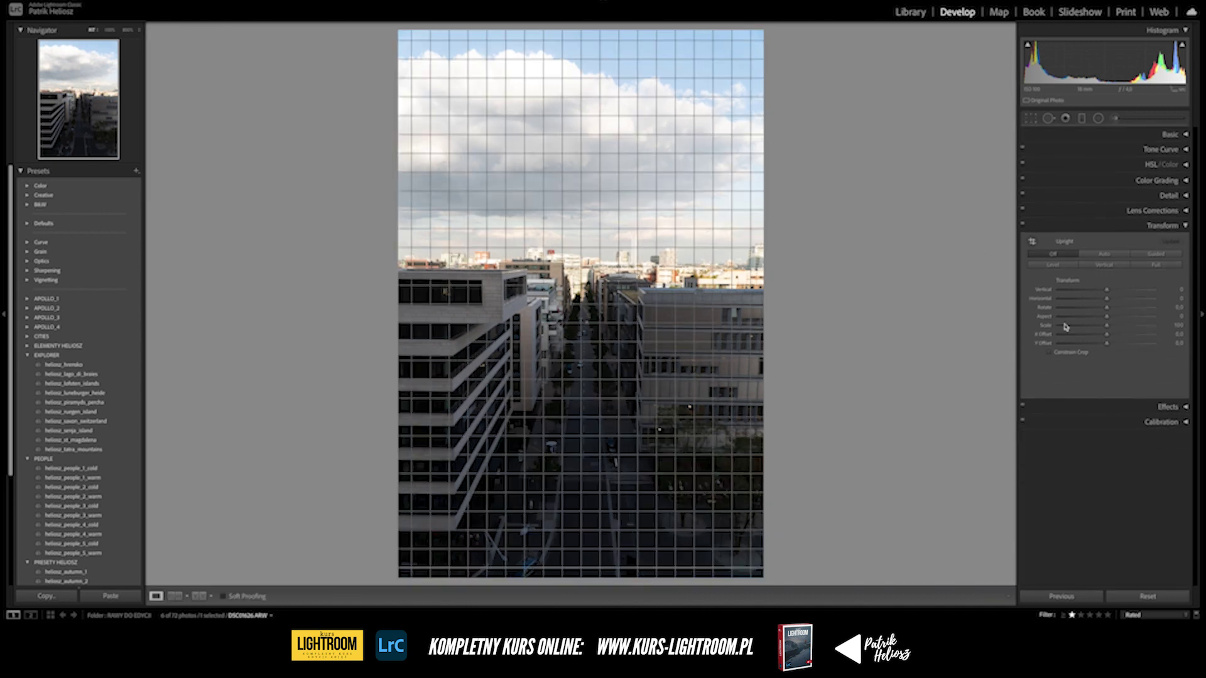
- Try Aspect at -100 and wider values, then reset Aspect to 0
mouse_move(1107, 319)
mouse_down()
mouse_move(1043, 324)
mouse_move(1088, 326)
mouse_up()
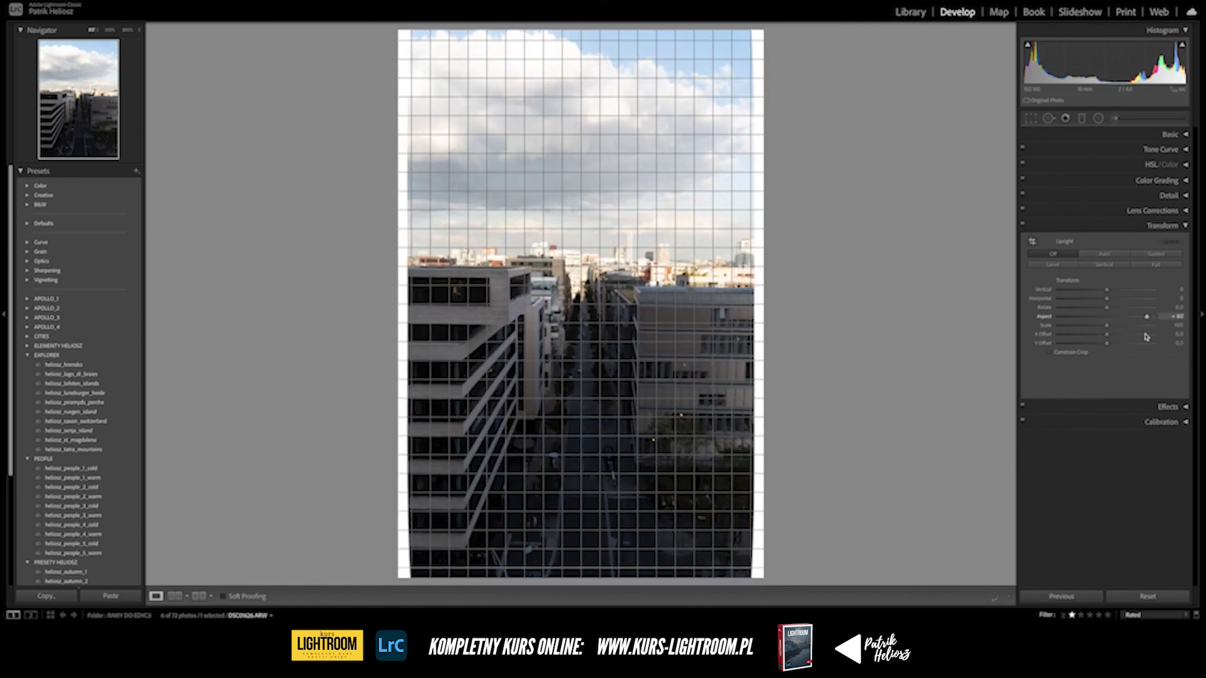
drag(1088, 326, 1107, 317)
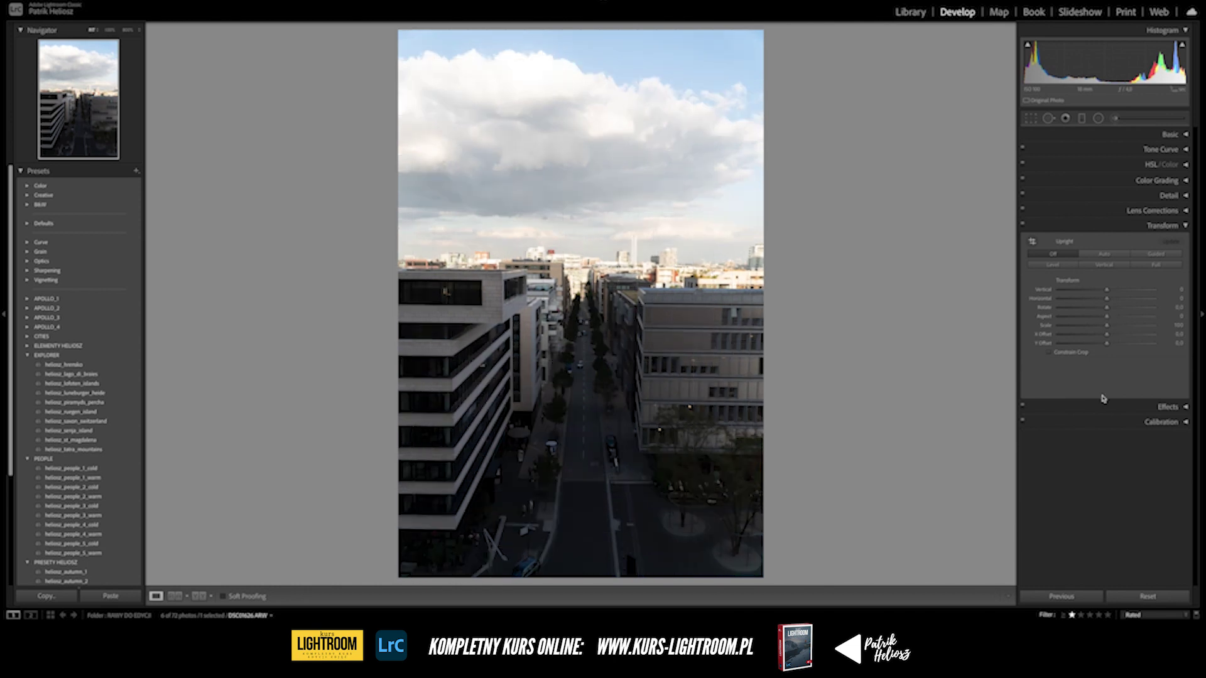
drag(1111, 319, 1159, 331)
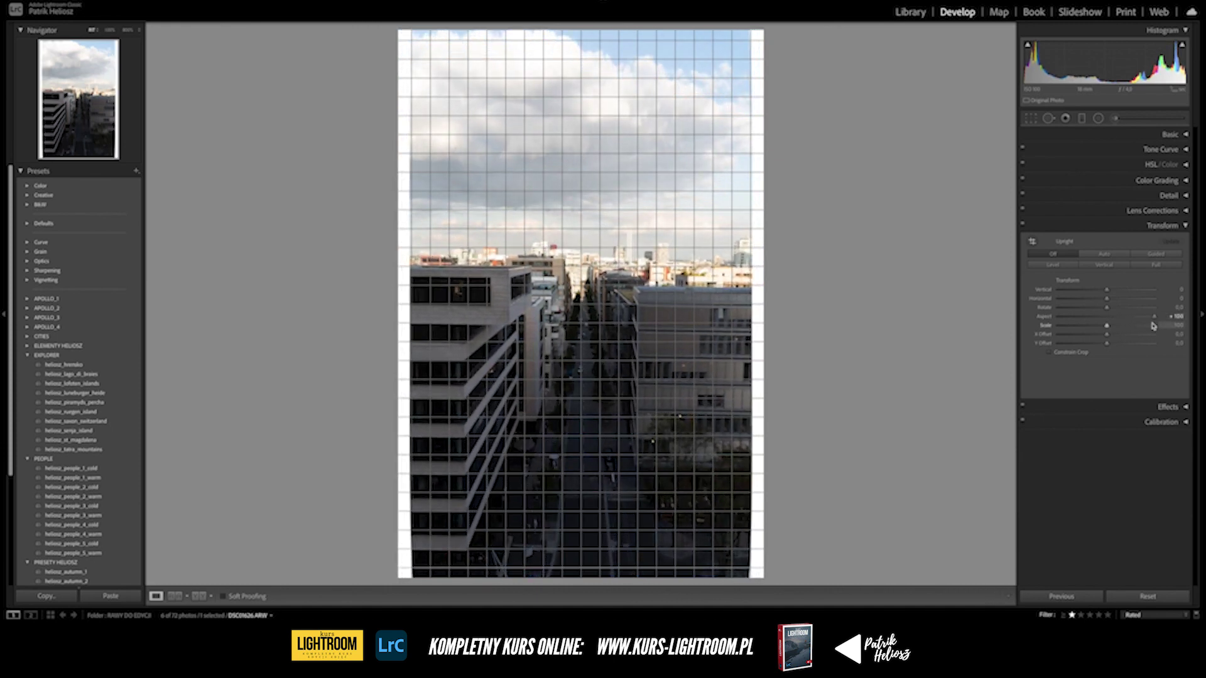
double_click(1155, 320)
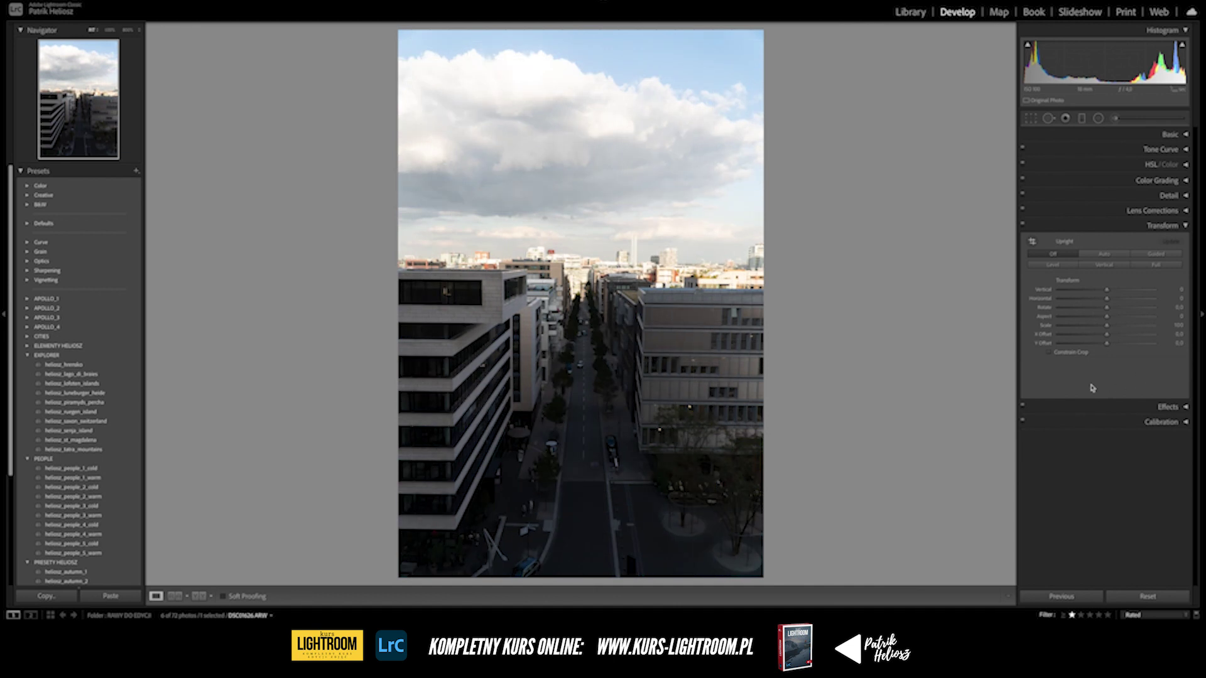
- Shrink Scale to about 80 and reset the X and Y offsets to 0
click(1121, 326)
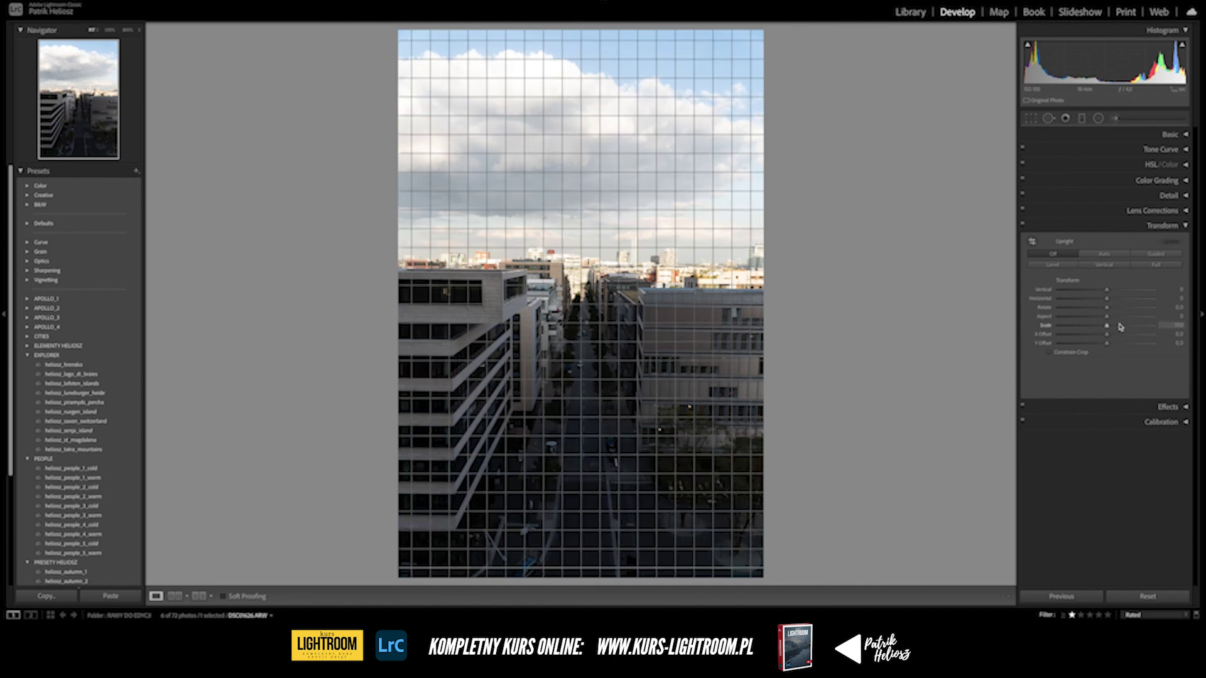
mouse_move(1107, 328)
mouse_down()
mouse_move(1090, 326)
mouse_move(1110, 338)
mouse_move(1084, 340)
mouse_move(1141, 345)
mouse_move(1058, 342)
mouse_move(1100, 345)
mouse_up()
double_click(1083, 335)
double_click(1099, 344)
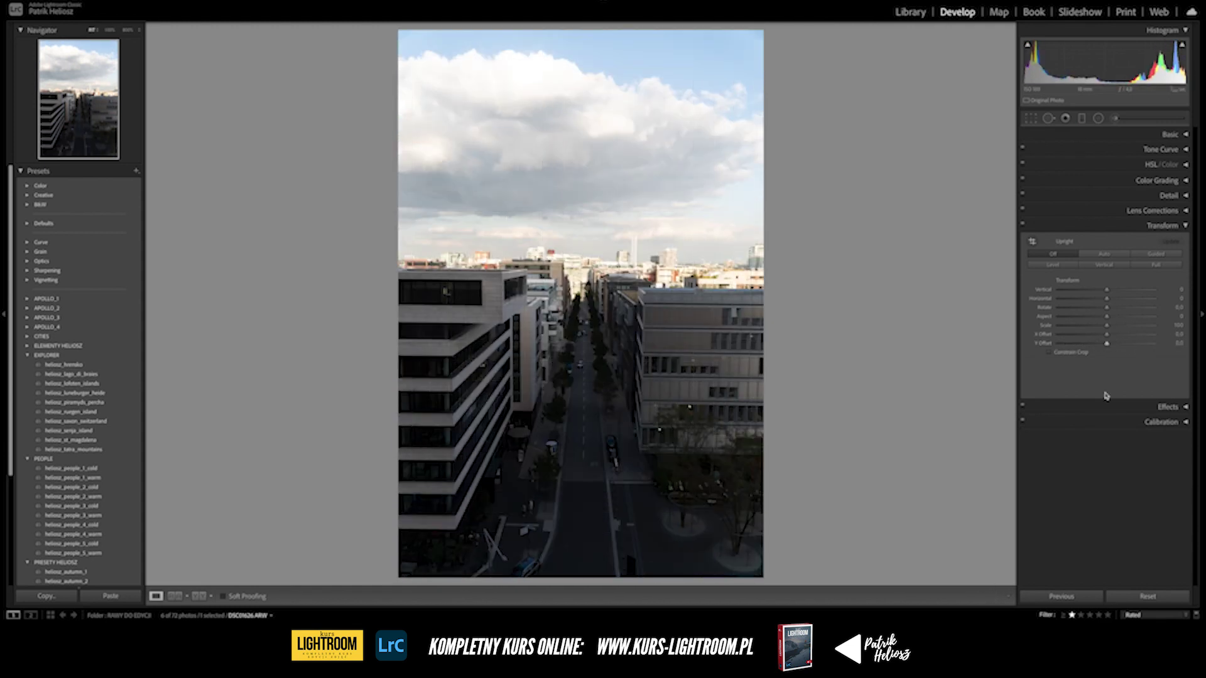
- Set Aspect to +92, enable Constrain Crop, and set Vertical to about +58
mouse_move(1107, 349)
mouse_down()
mouse_move(1131, 319)
mouse_move(1151, 317)
mouse_up()
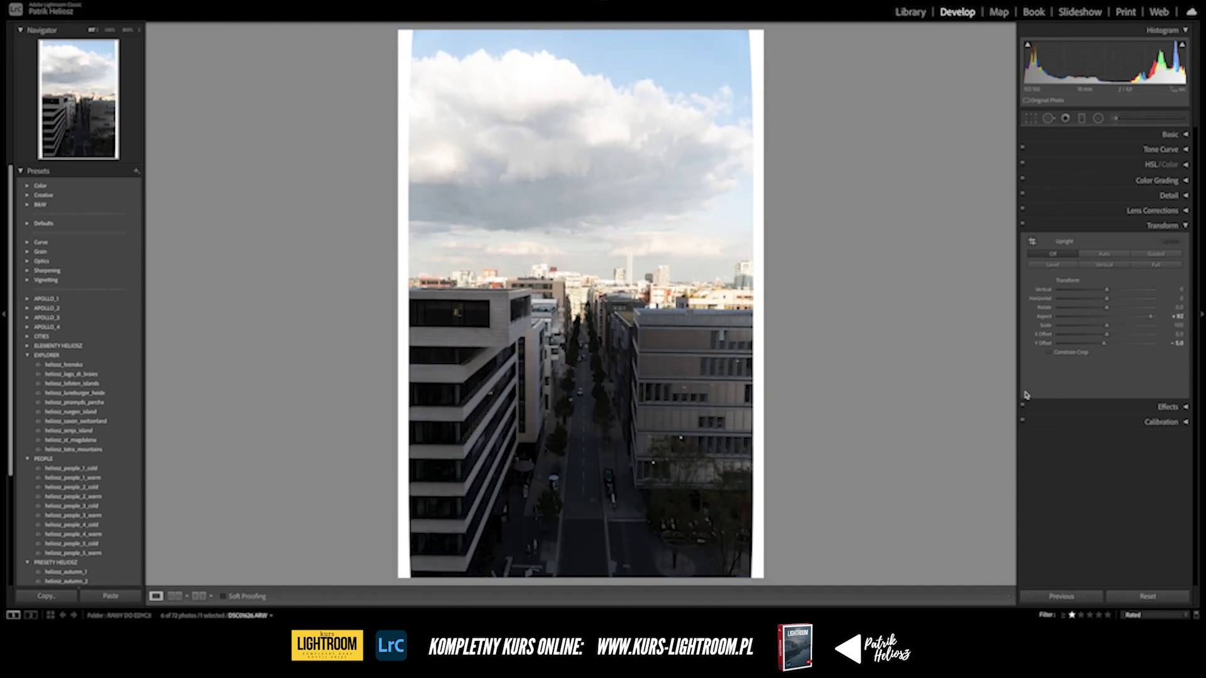
click(1049, 352)
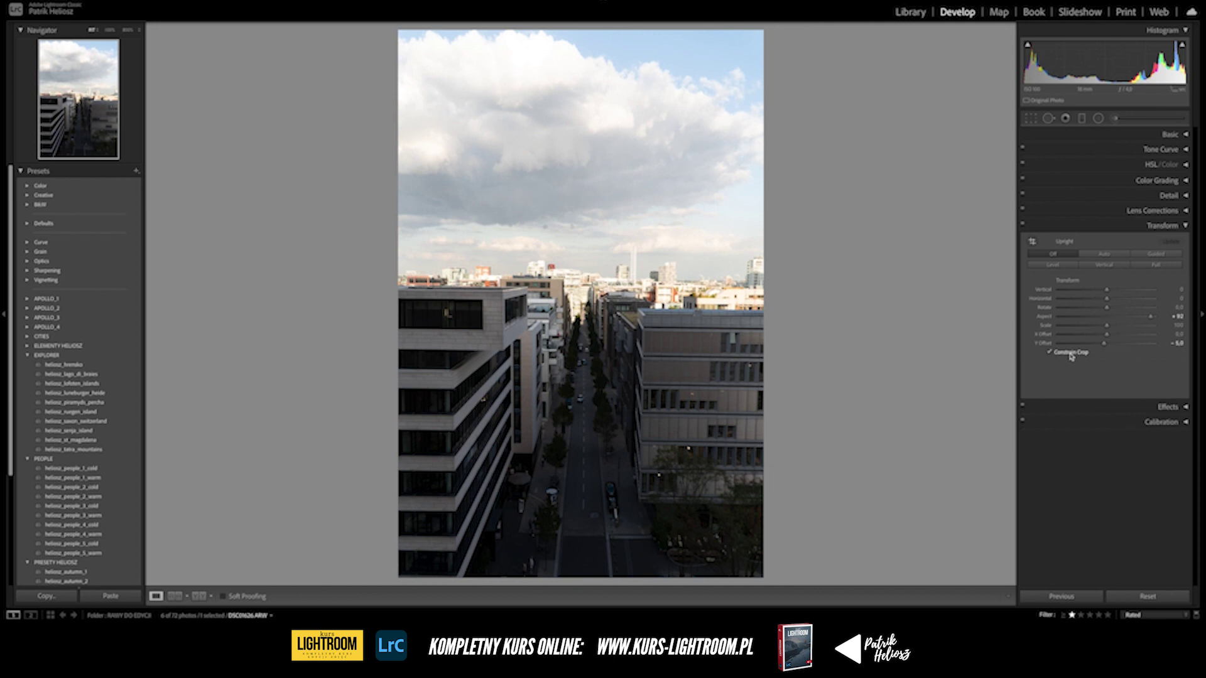
drag(1106, 290, 1153, 301)
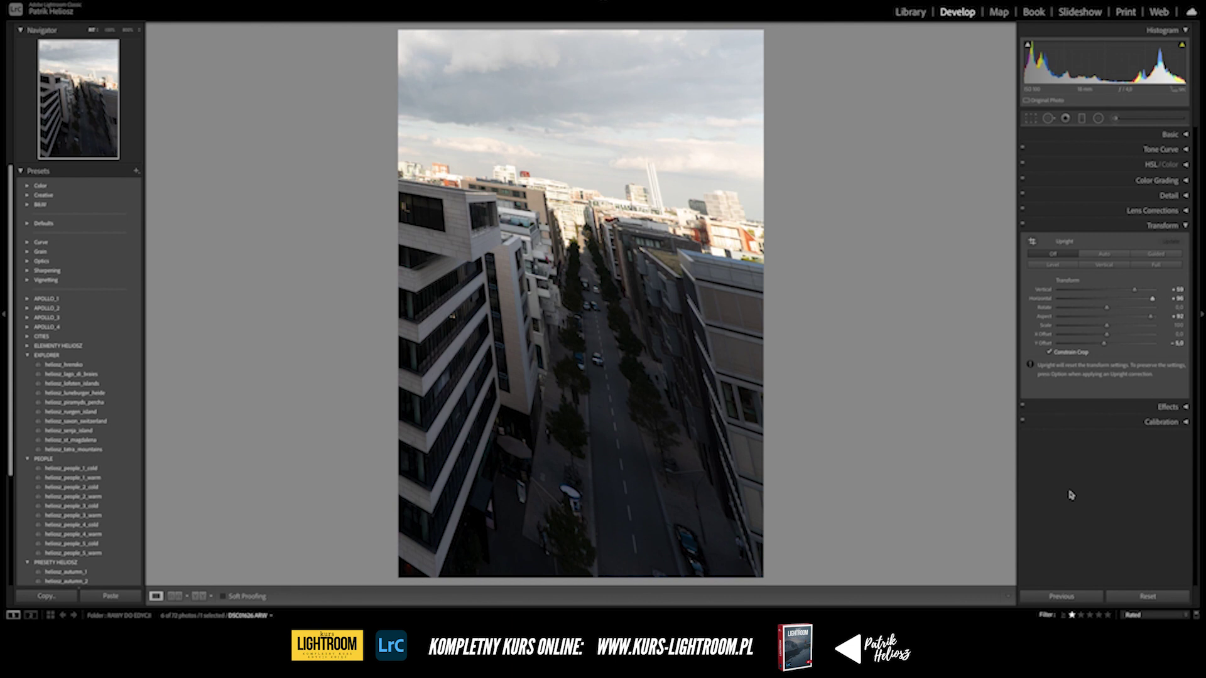
- Undo and reset all Transform values, test Horizontal at +46 and reset it to 0, then advance
key(ctrl+z)
key(ctrl+z)
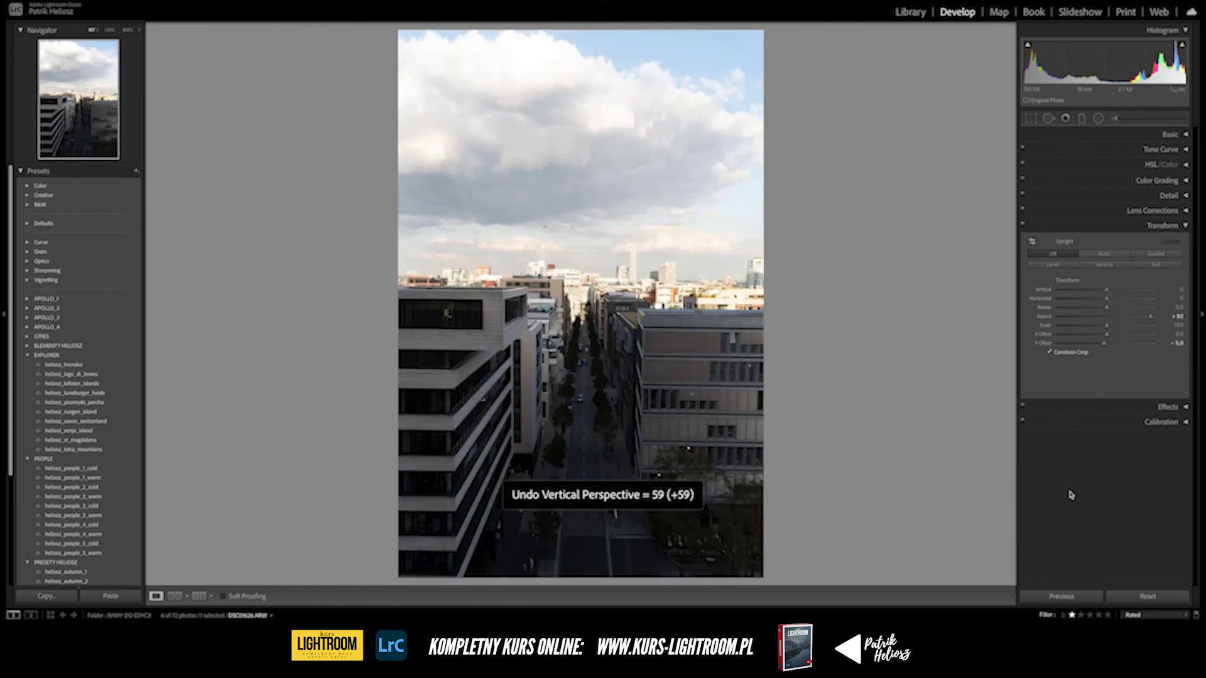
click(1144, 597)
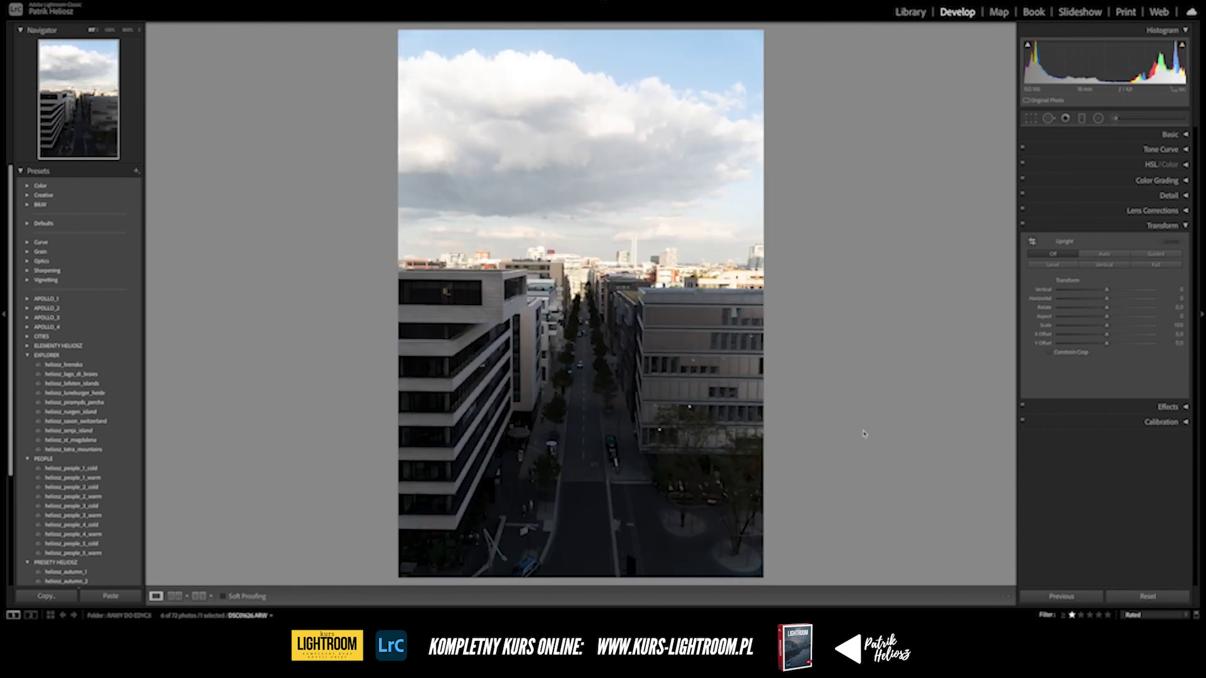
drag(1107, 299, 1129, 299)
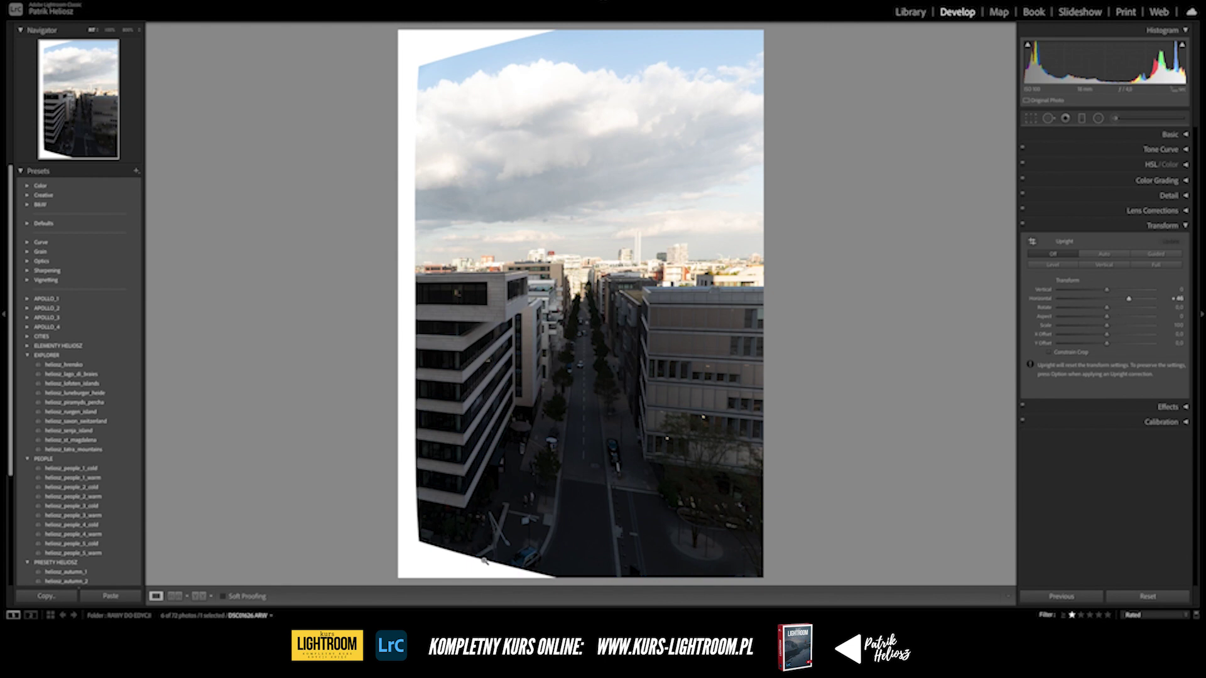
double_click(1129, 299)
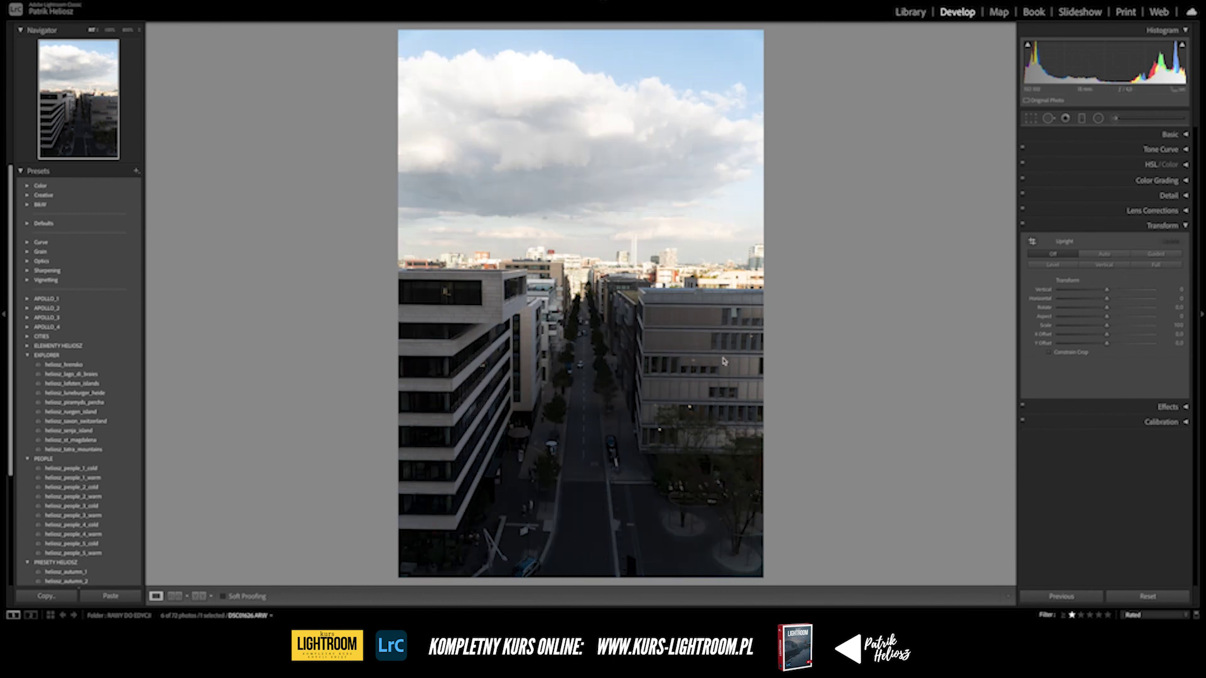
key(Right)
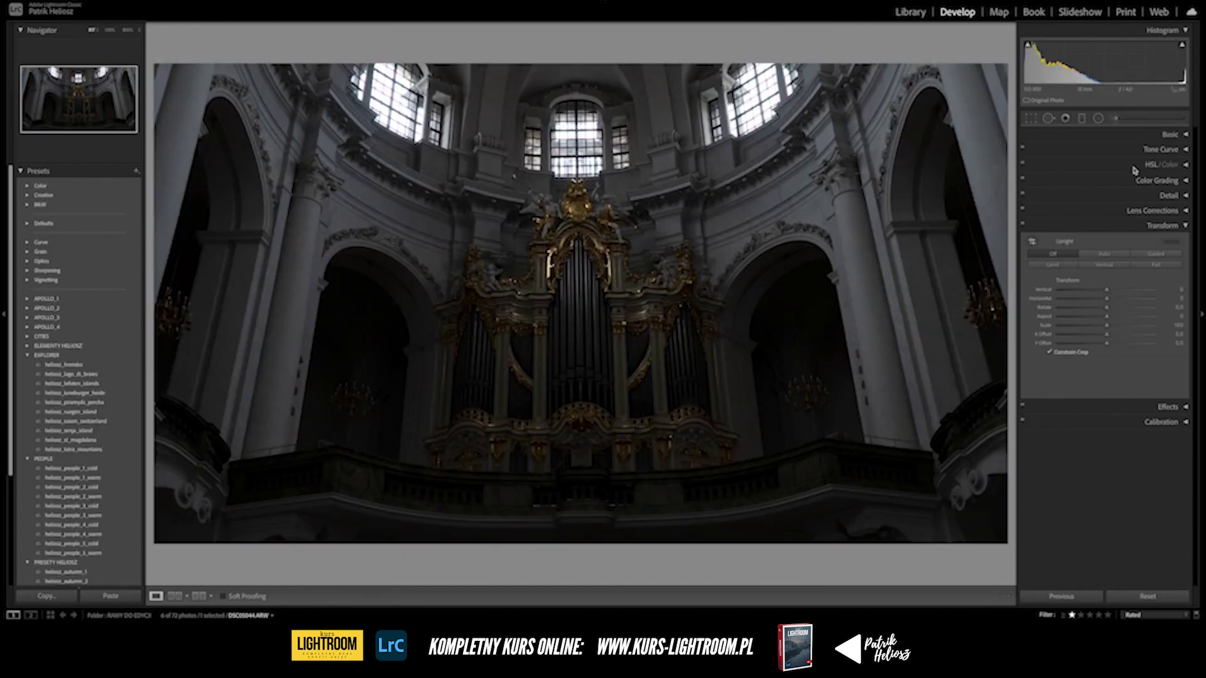
- Brighten the organ photo's exposure, test and reset Horizontal, and check Lens Corrections
click(1170, 135)
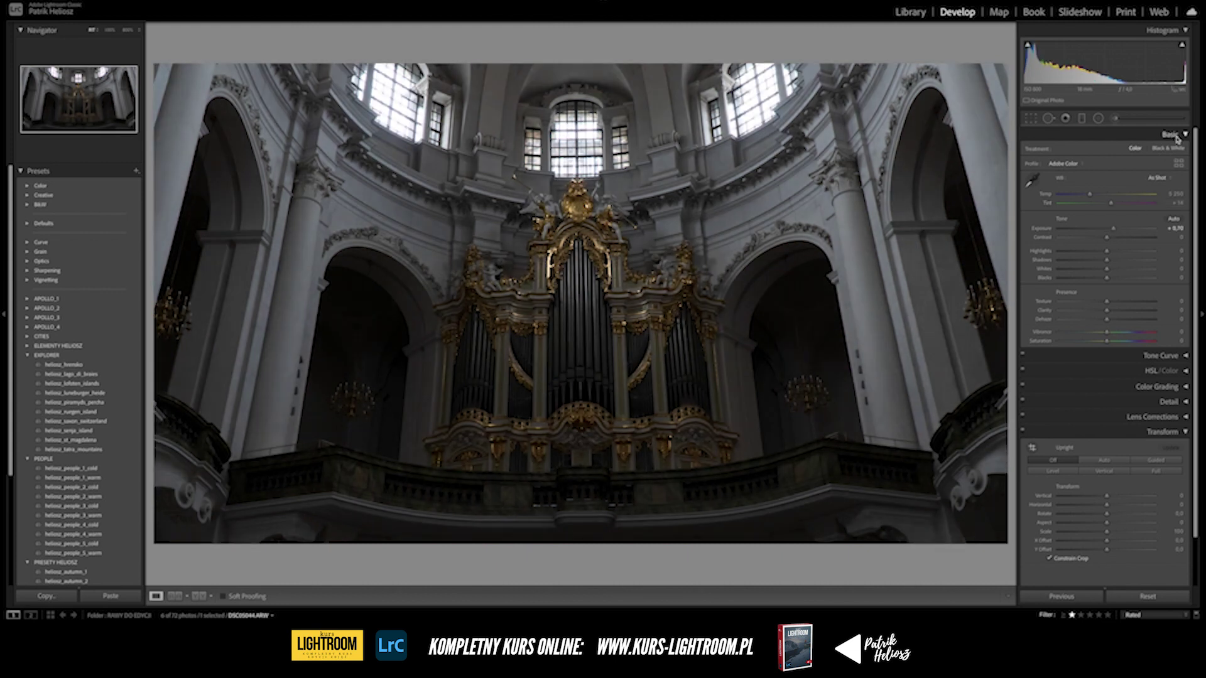
click(1170, 134)
drag(1107, 299, 1124, 303)
double_click(1124, 302)
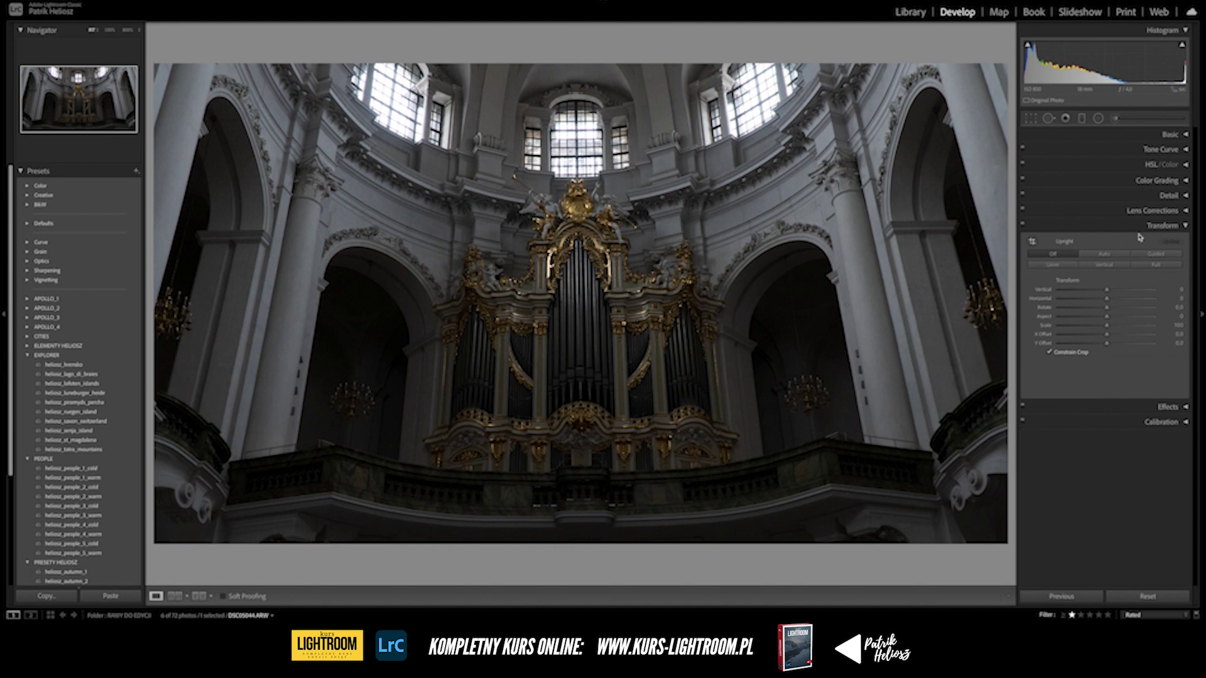
click(1153, 211)
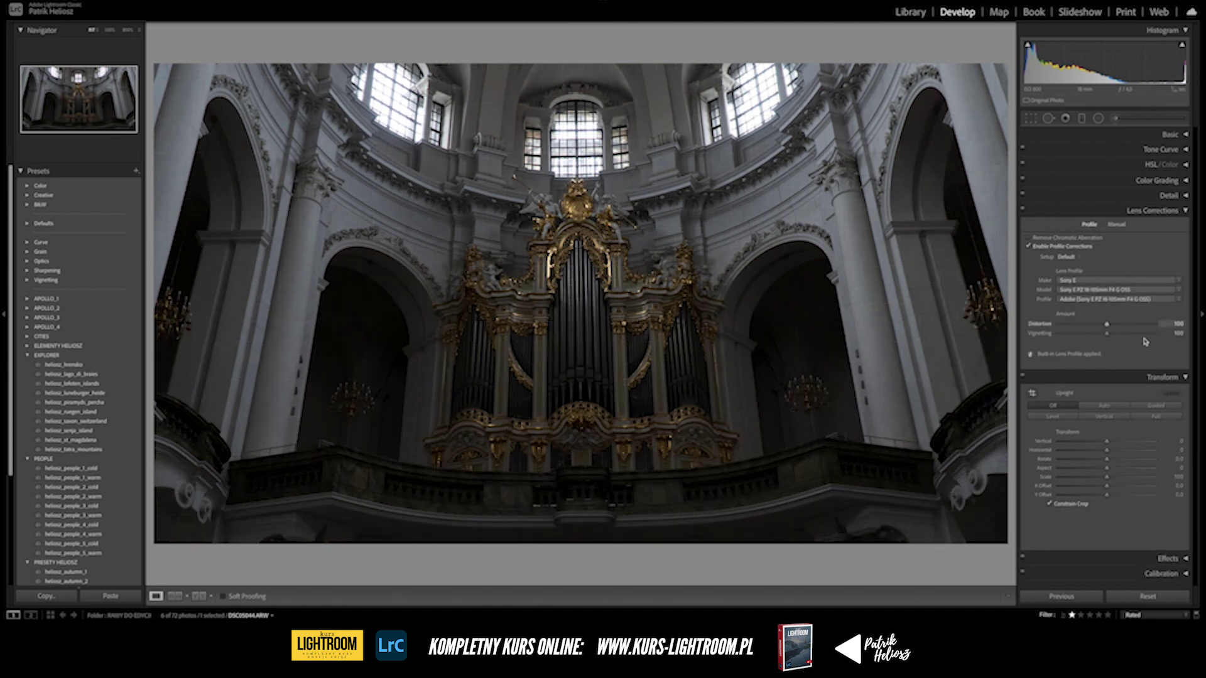
click(1162, 211)
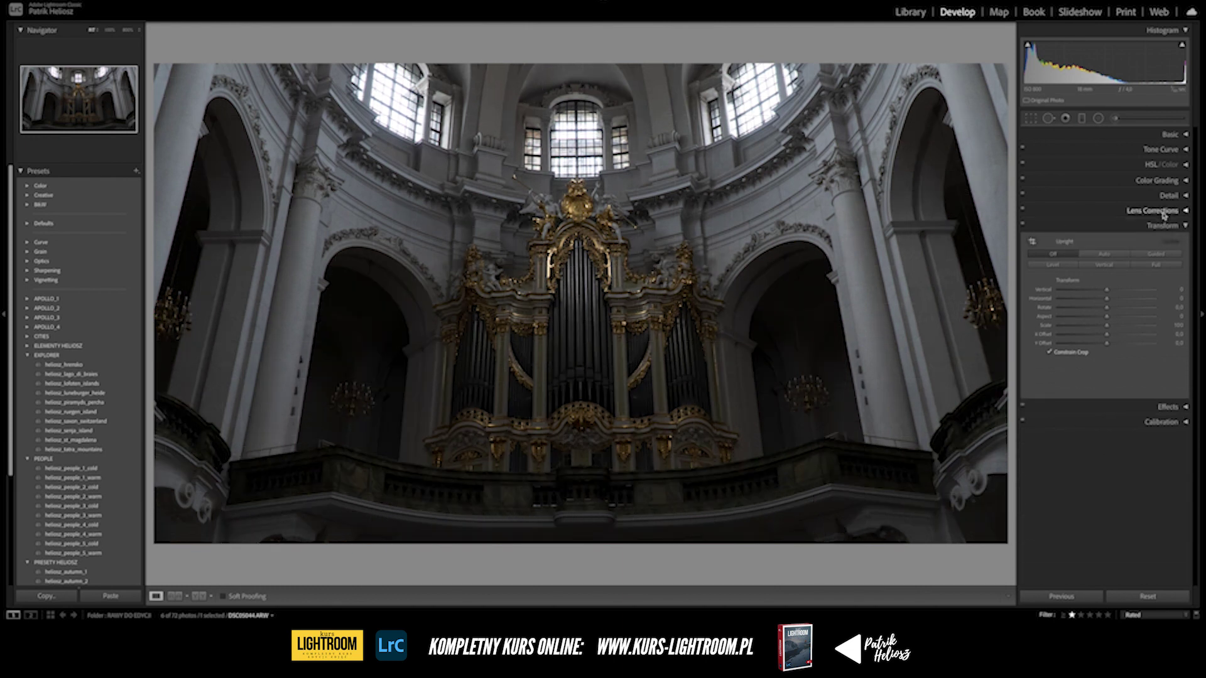
- Try Upright Auto and undo it, then switch to Guided Upright with the guide tool
click(1091, 262)
click(1051, 258)
click(1098, 255)
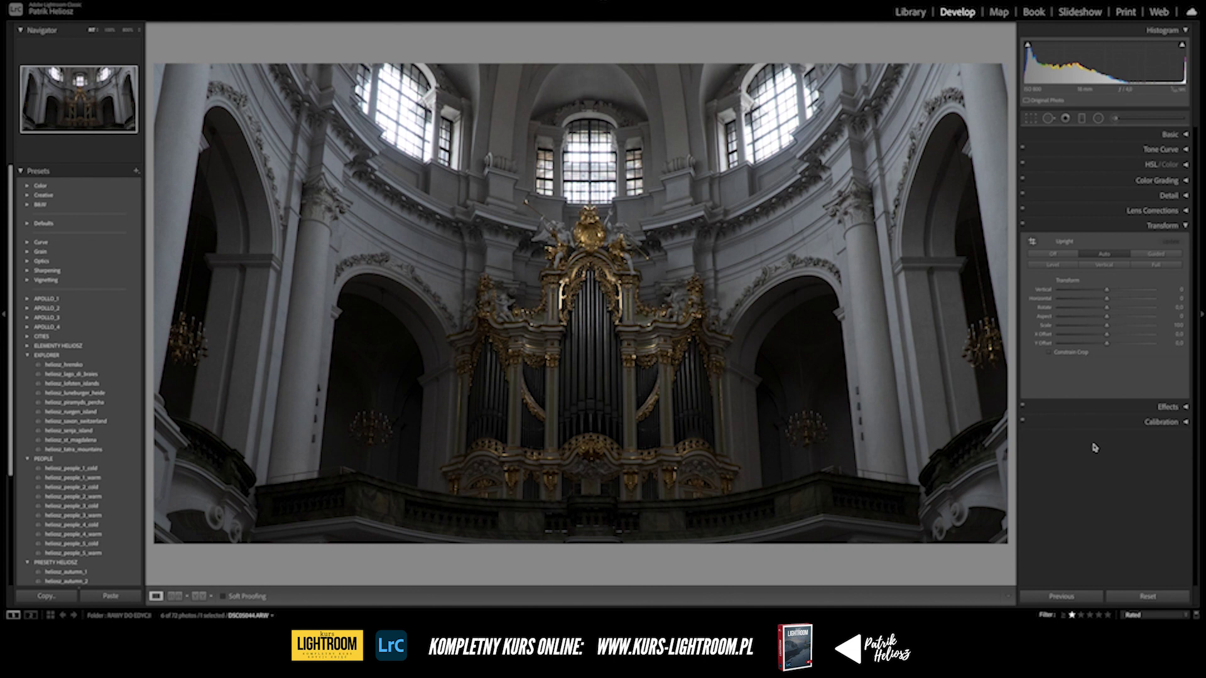
key(ctrl+z)
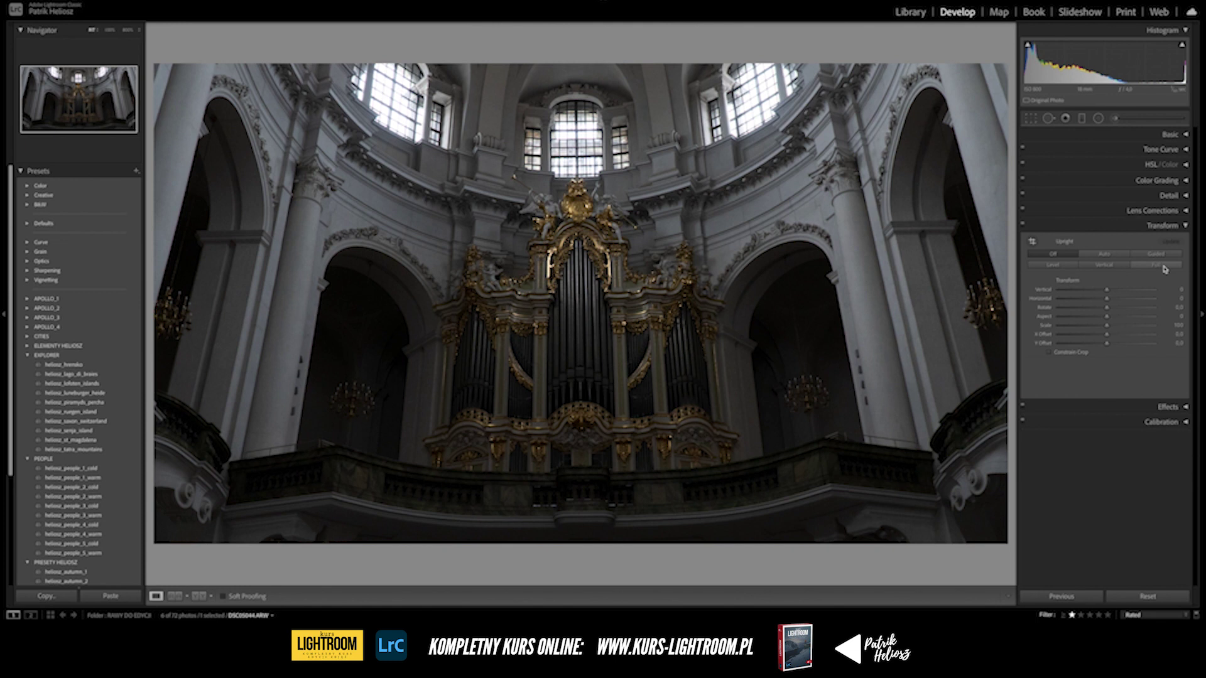
mouse_move(1156, 254)
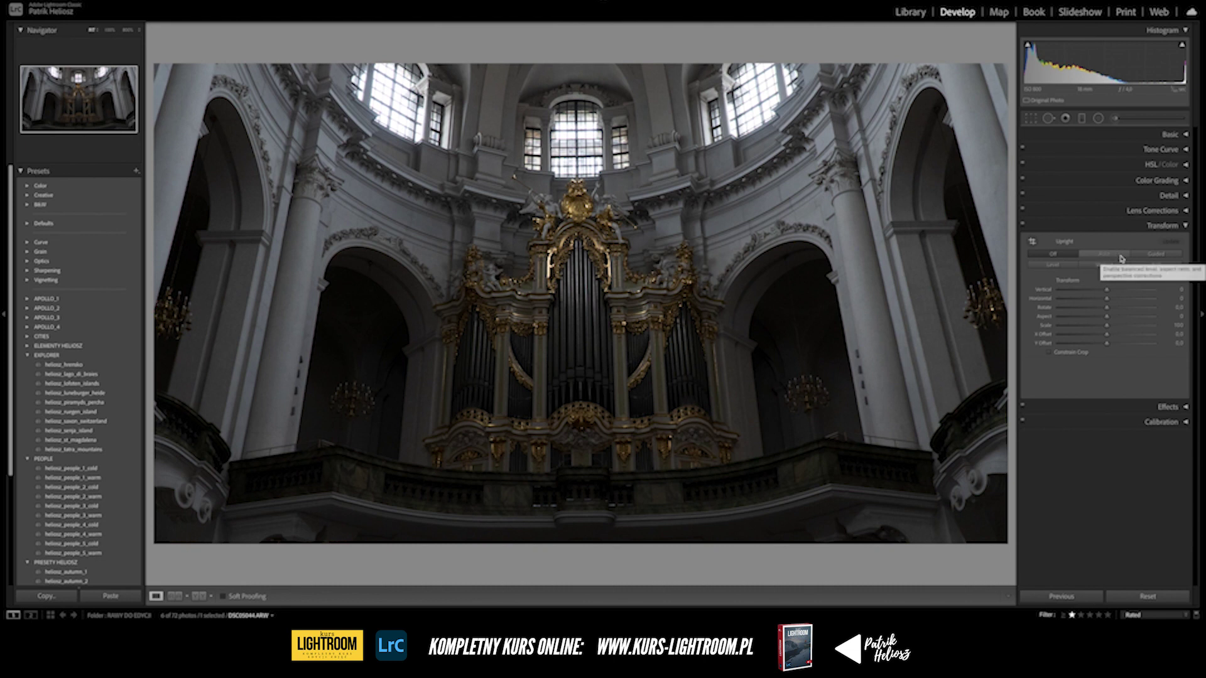
click(1151, 257)
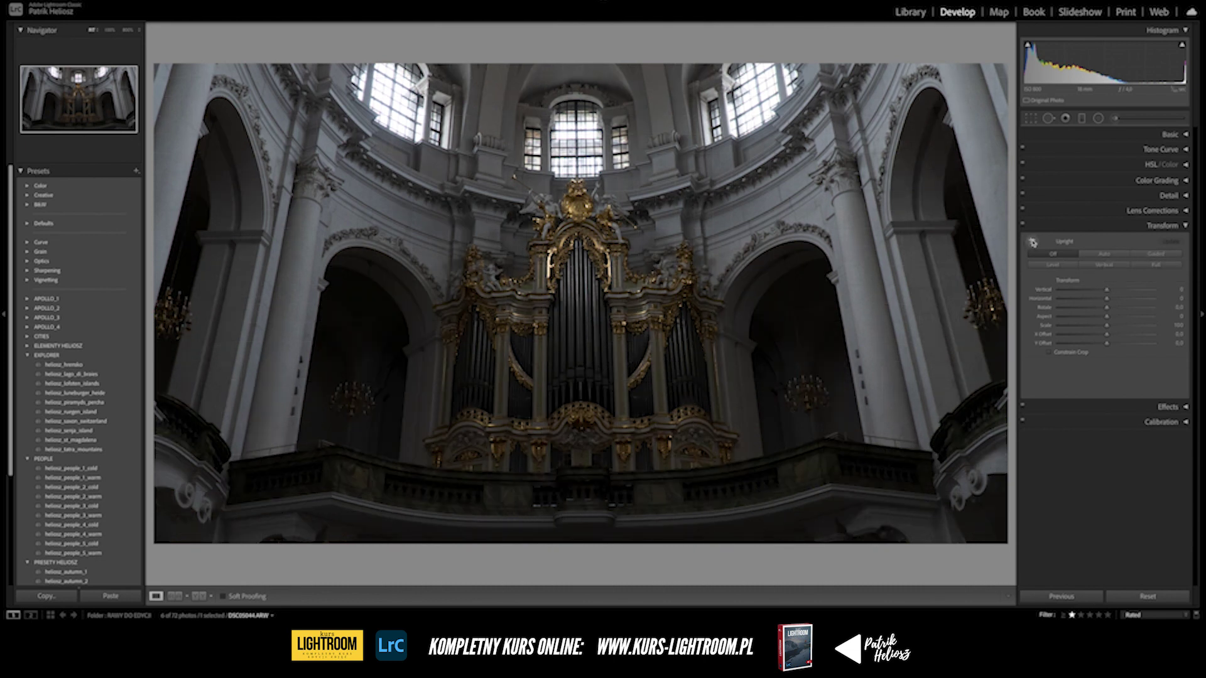
click(1032, 242)
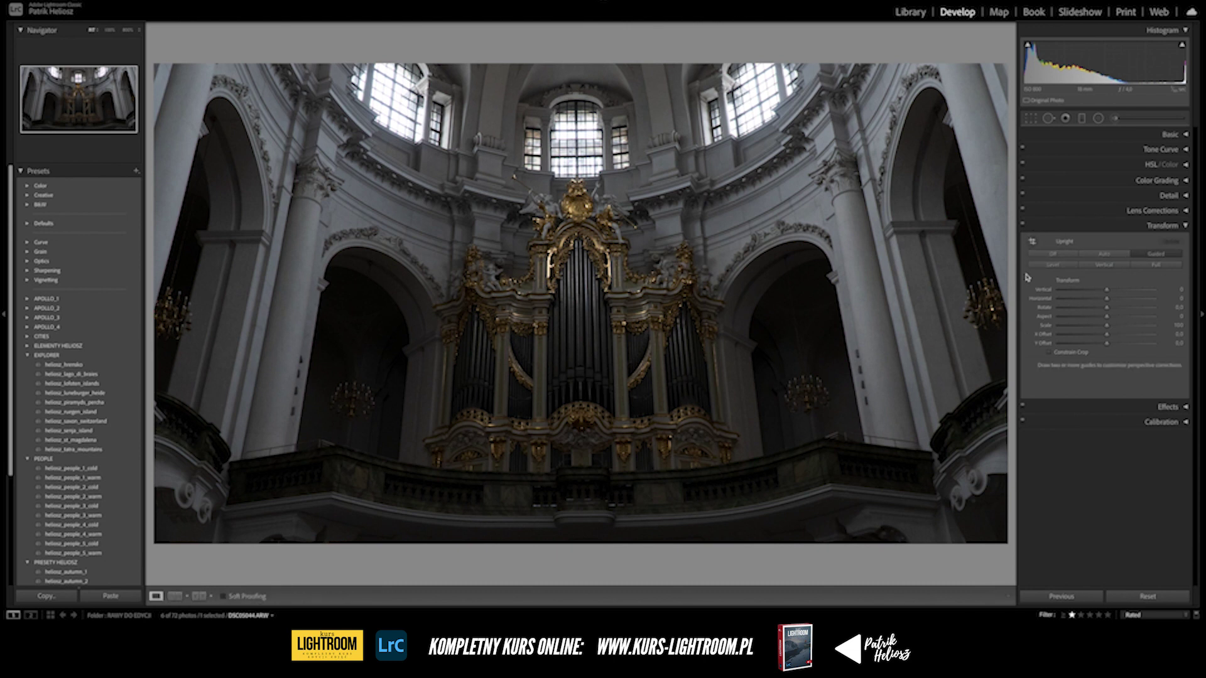
- Draw a horizontal guide along the organ's cornice and fine-tune it until the photo levels
click(1032, 242)
click(1160, 257)
drag(605, 178, 595, 283)
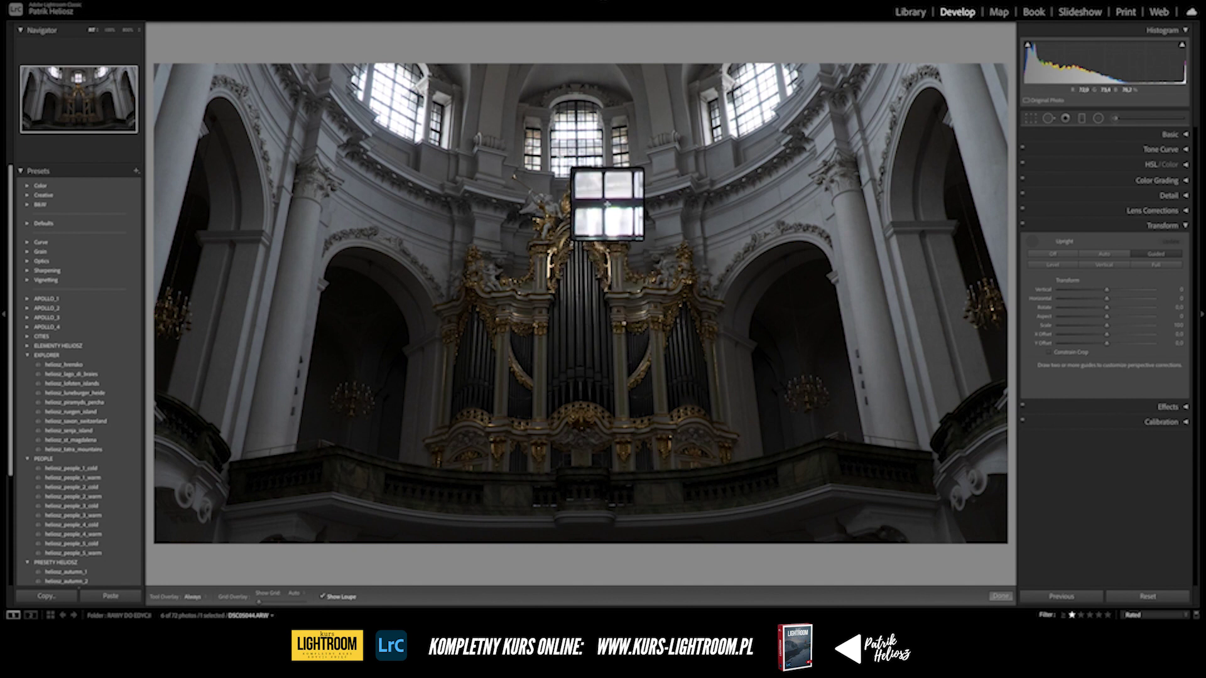
drag(568, 148, 603, 147)
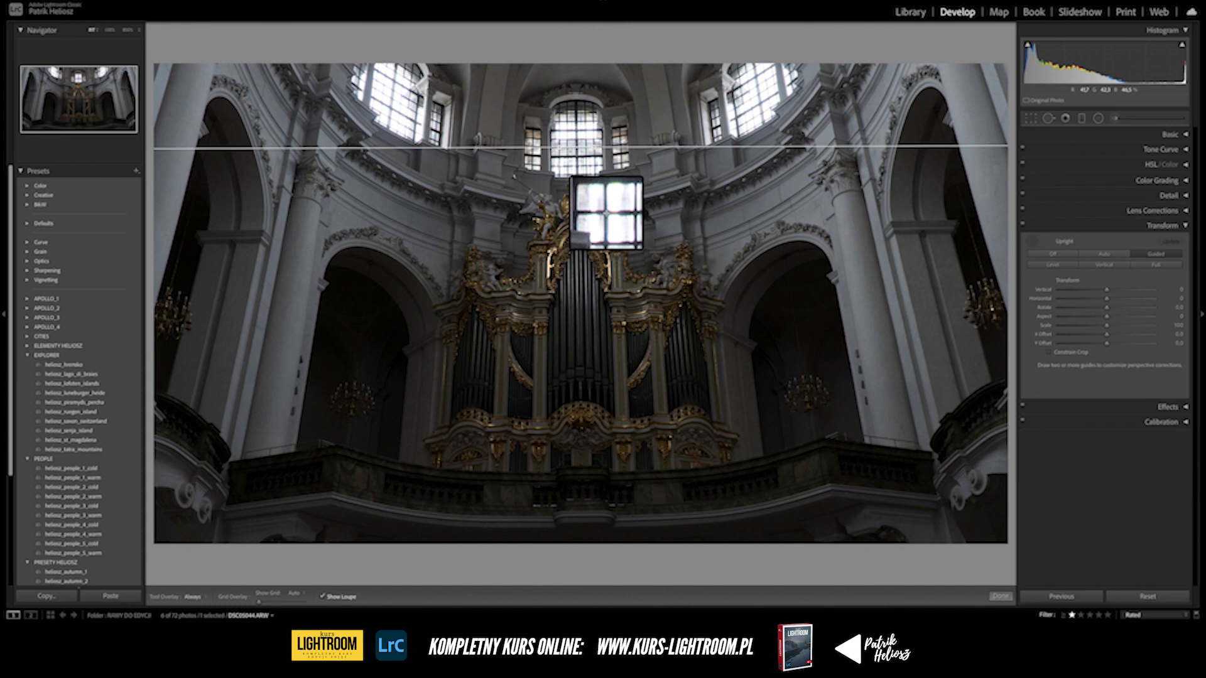
drag(584, 148, 600, 167)
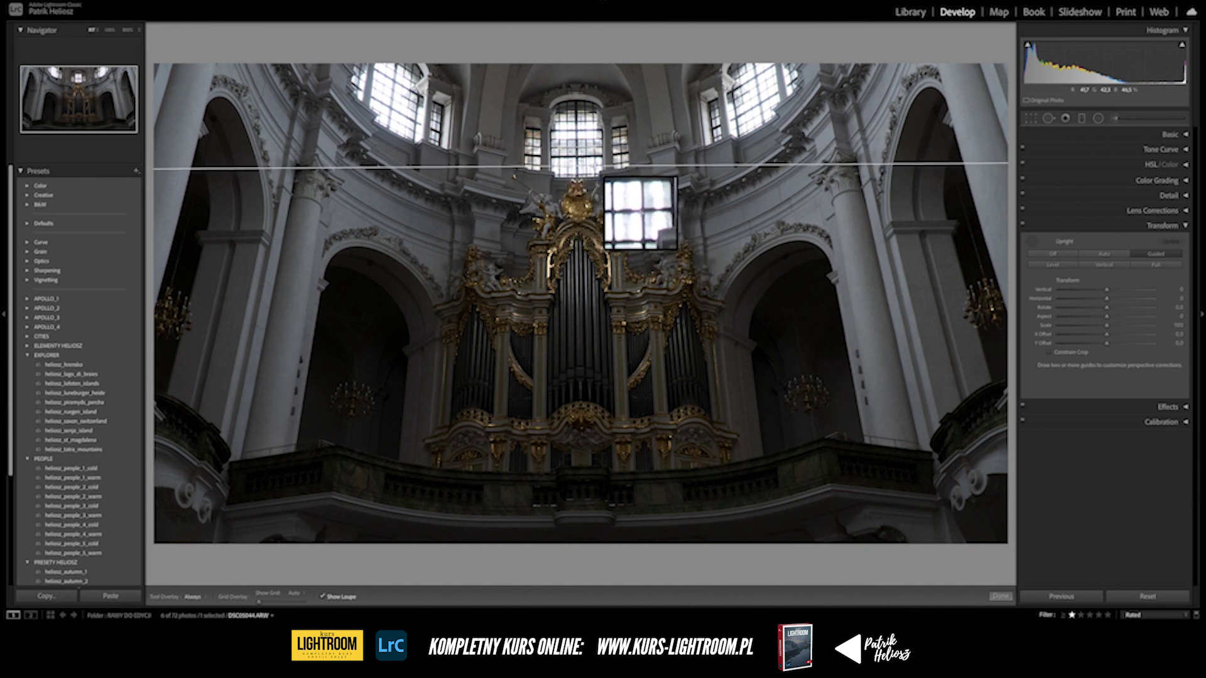
drag(600, 168, 602, 164)
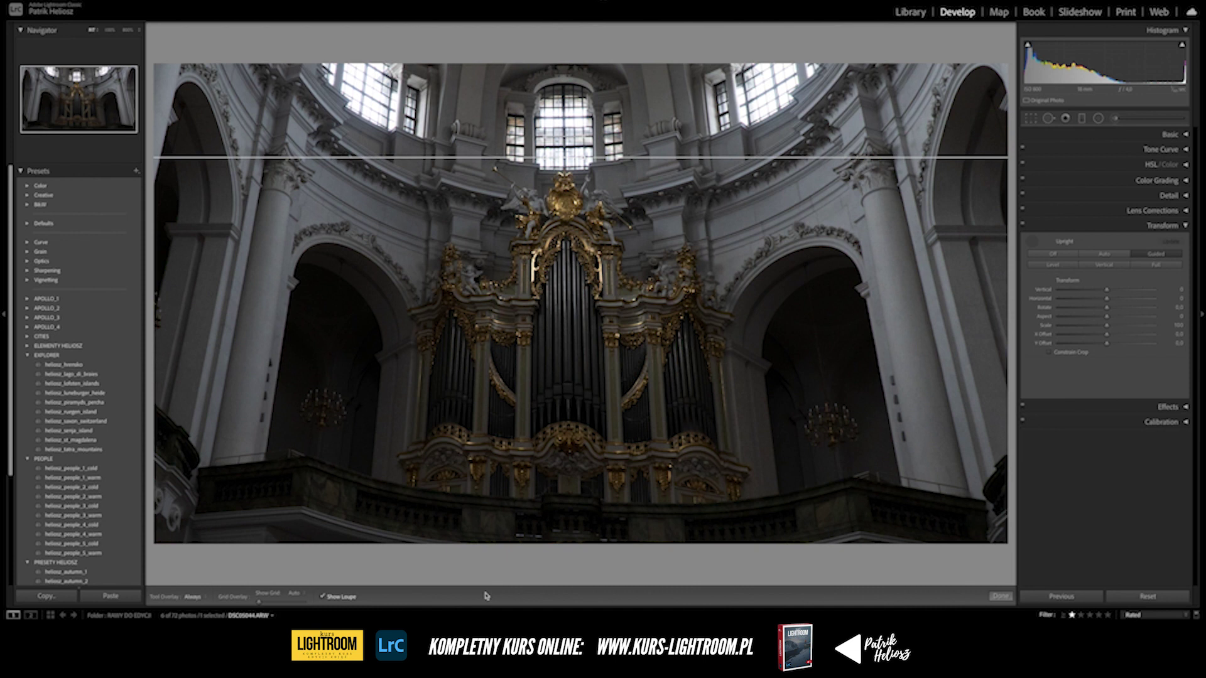
key(t)
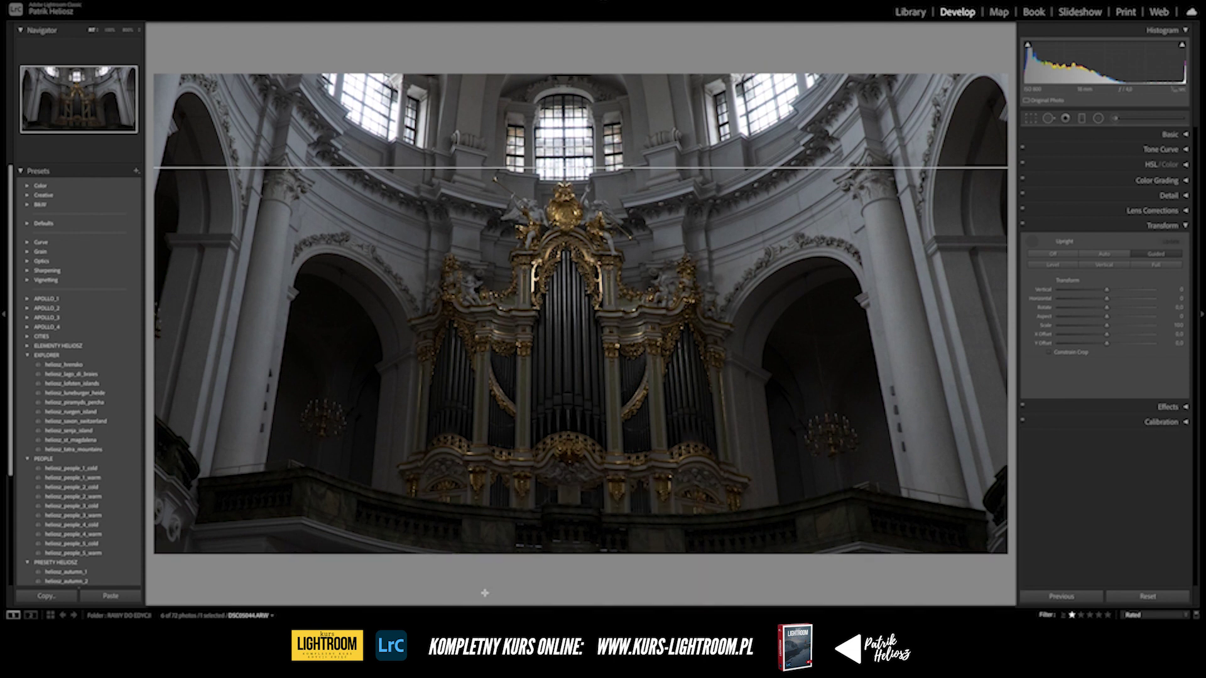
key(t)
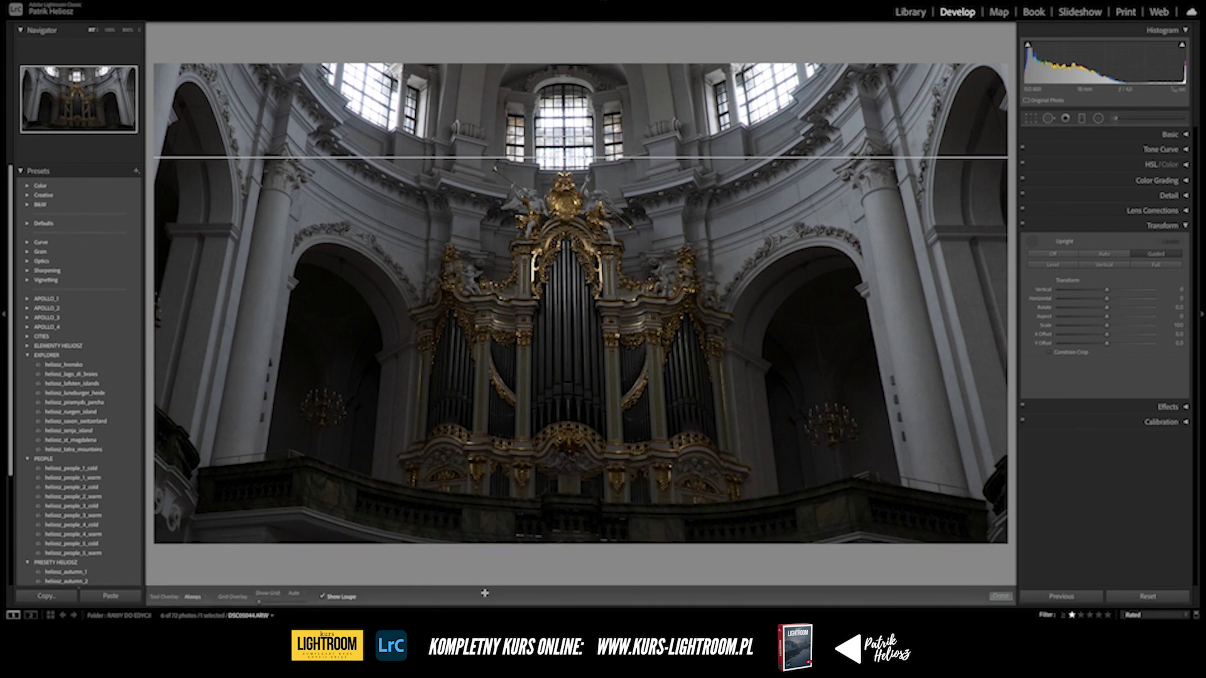
key(t)
key(t)
- Add vertical guides on the left and right pillars and set X Offset to about +8.2
drag(284, 244, 260, 424)
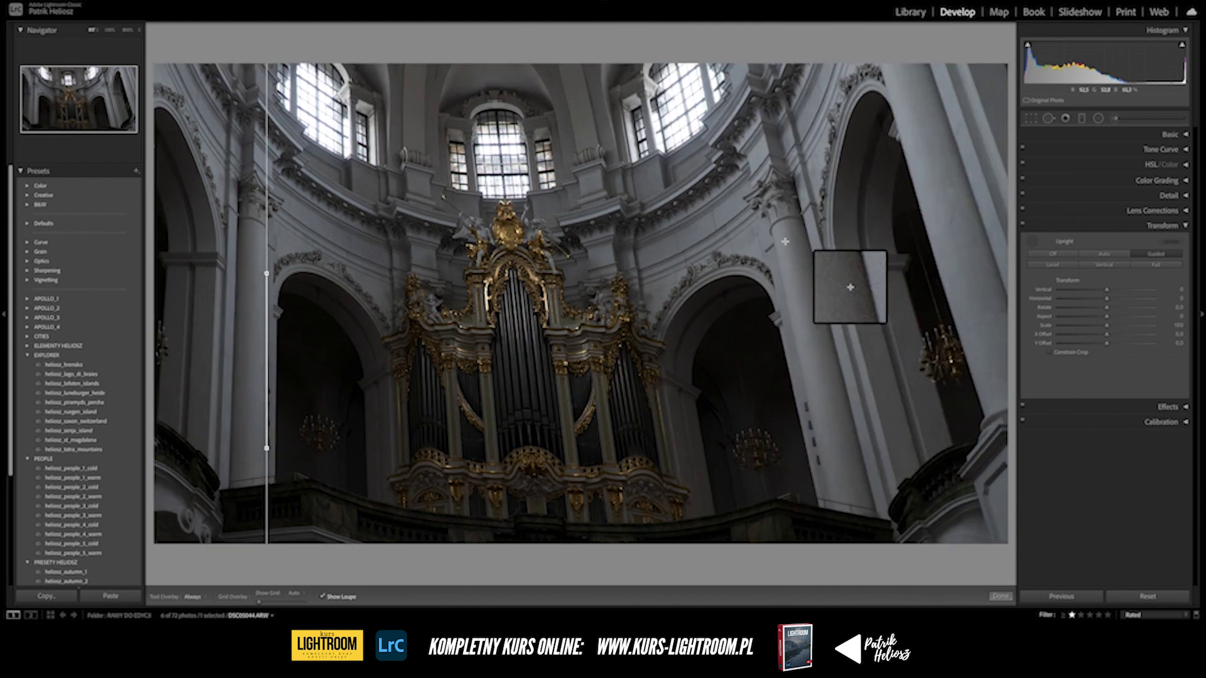
drag(776, 247, 815, 440)
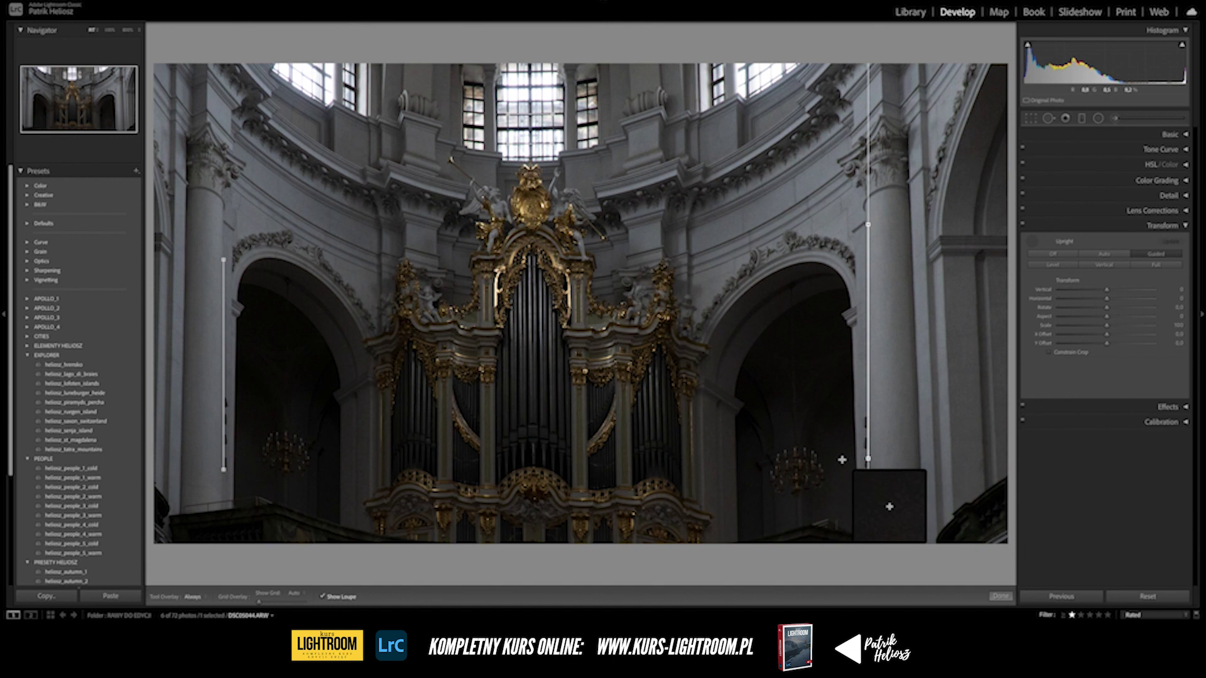
mouse_move(1107, 336)
mouse_down()
mouse_move(1092, 336)
mouse_move(1112, 341)
mouse_up()
click(1119, 341)
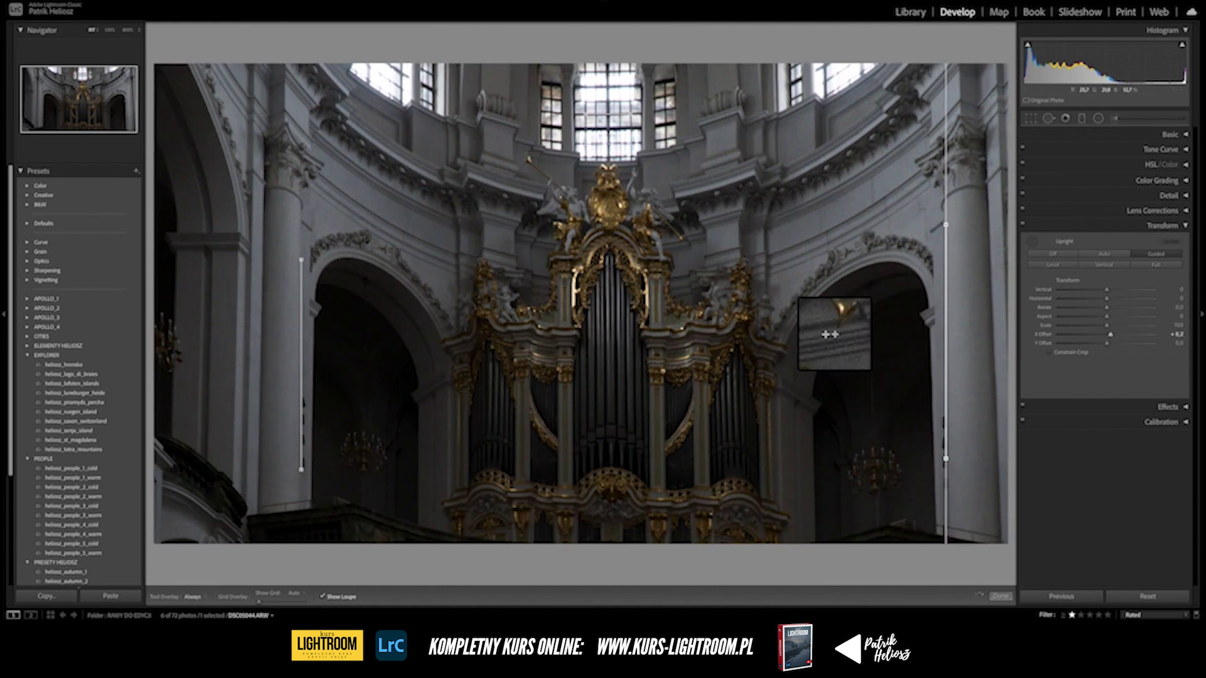
- Reset the organ photo, reopen Guided Upright, and set the grid to show automatically and resize it
click(1149, 599)
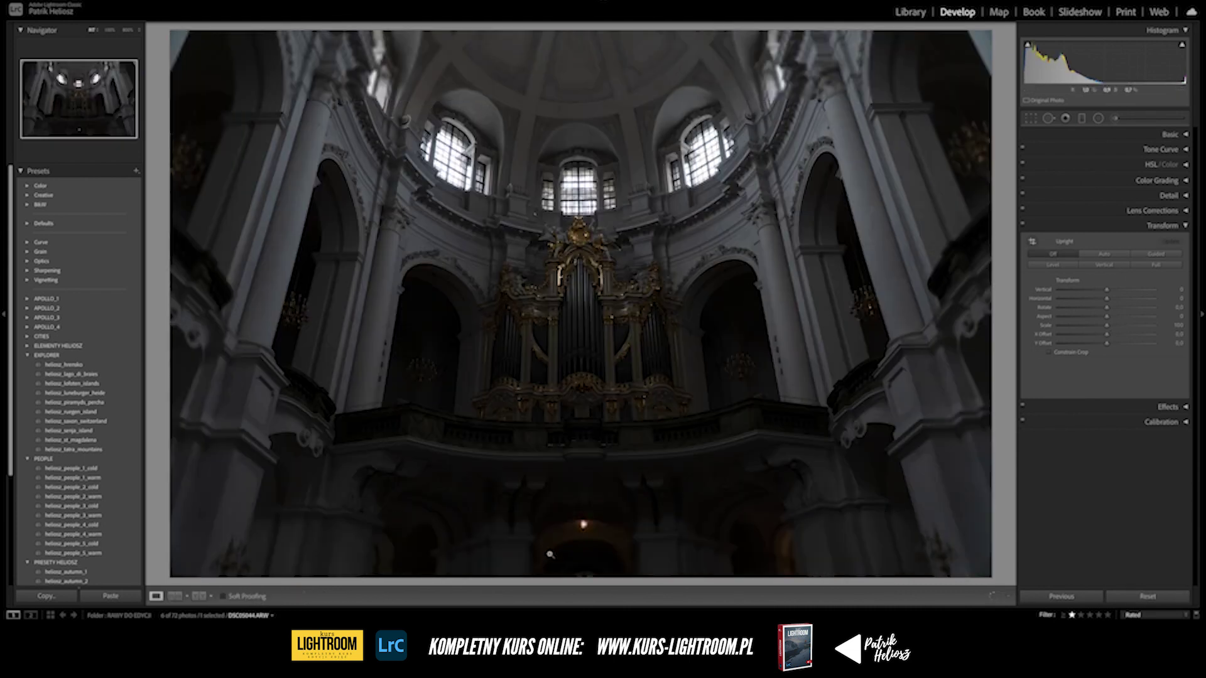
click(1156, 254)
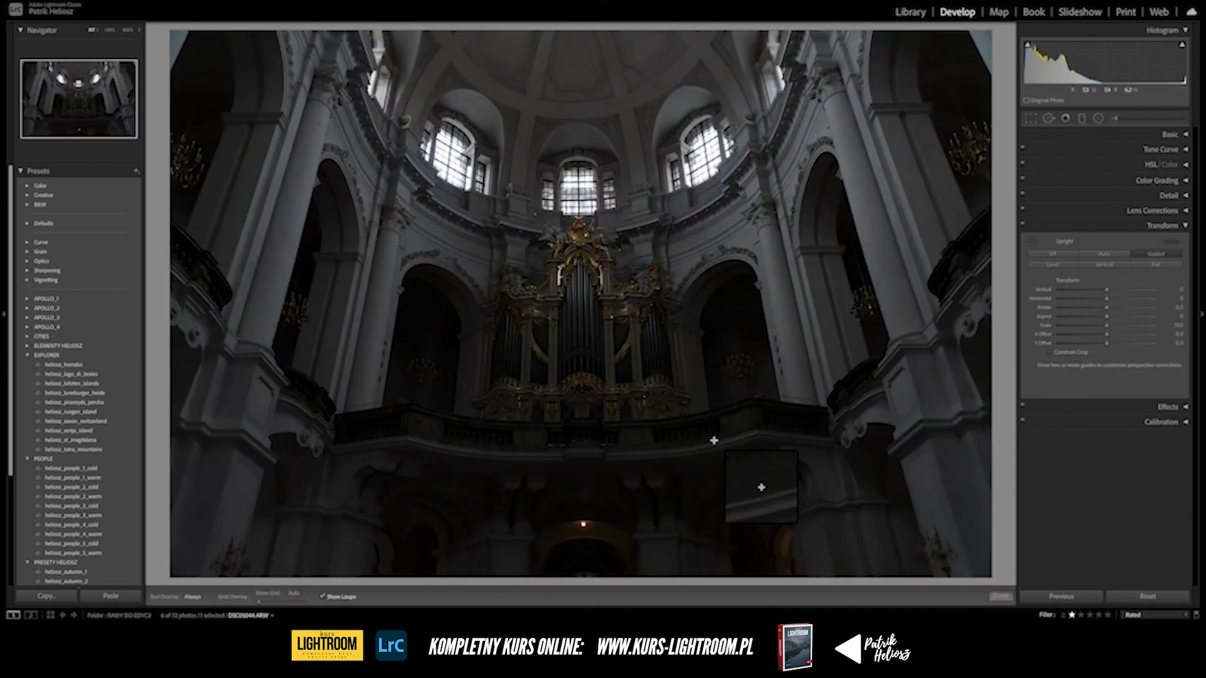
click(299, 595)
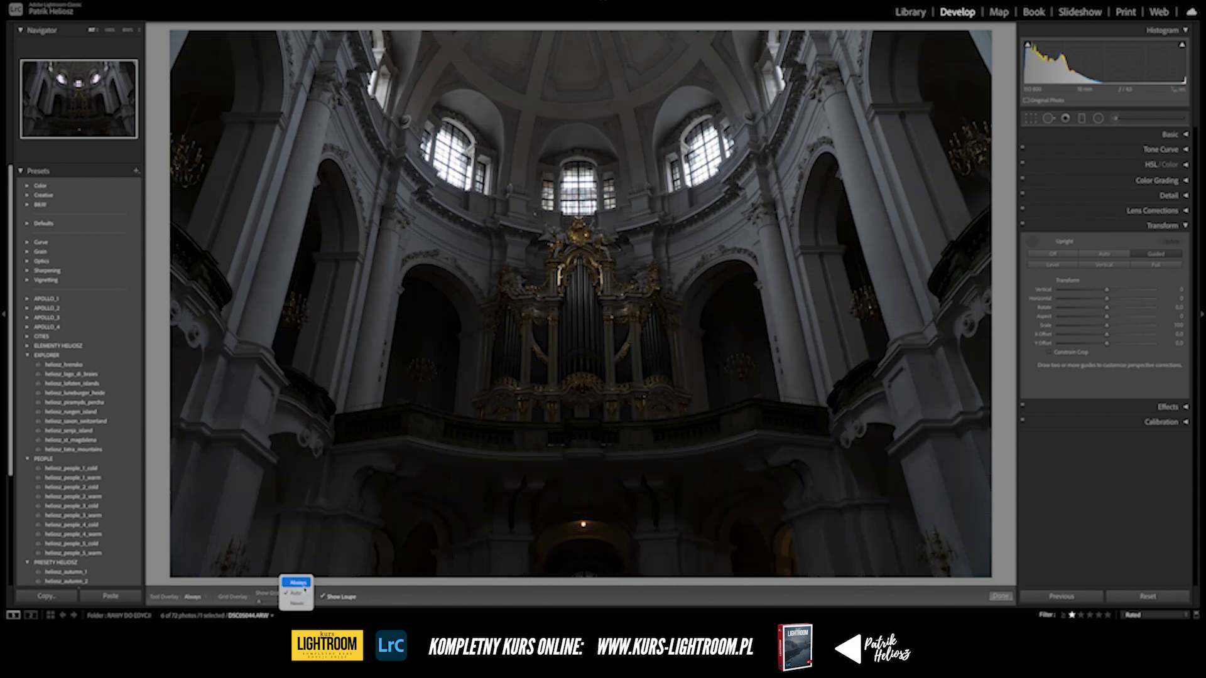
click(296, 593)
drag(267, 603, 289, 605)
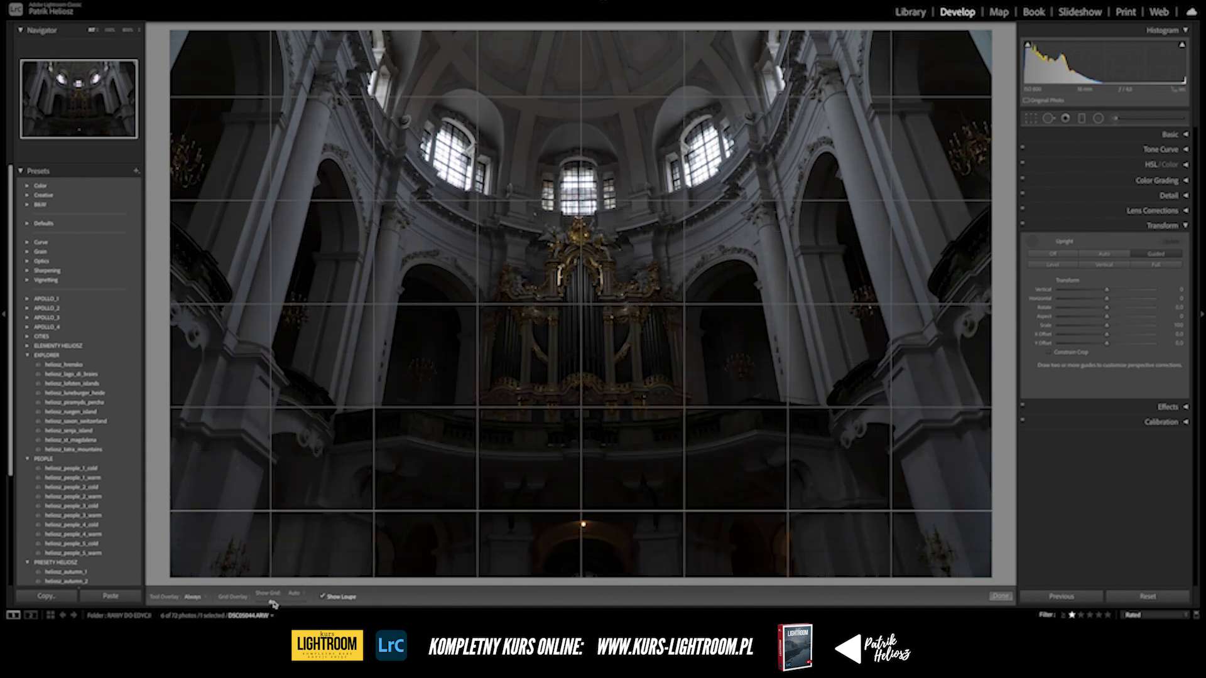
drag(290, 605, 261, 605)
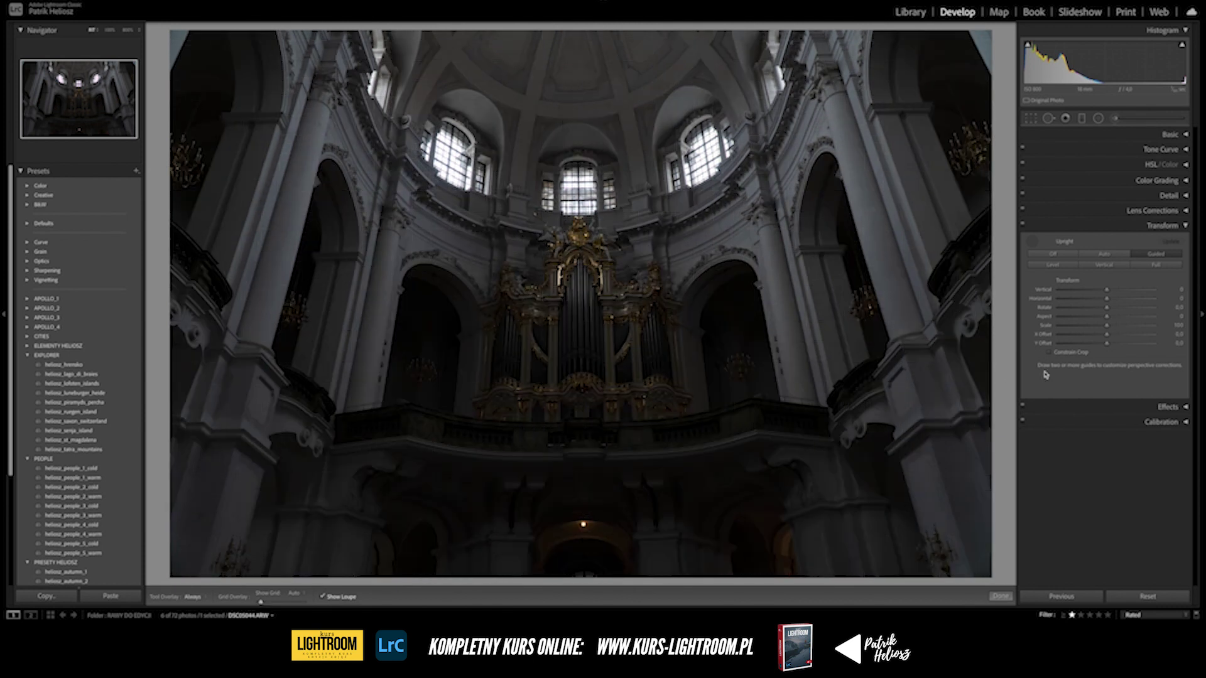
- Exit the Guided Upright tool and move on to the Westin Grand hotel photo
click(1033, 242)
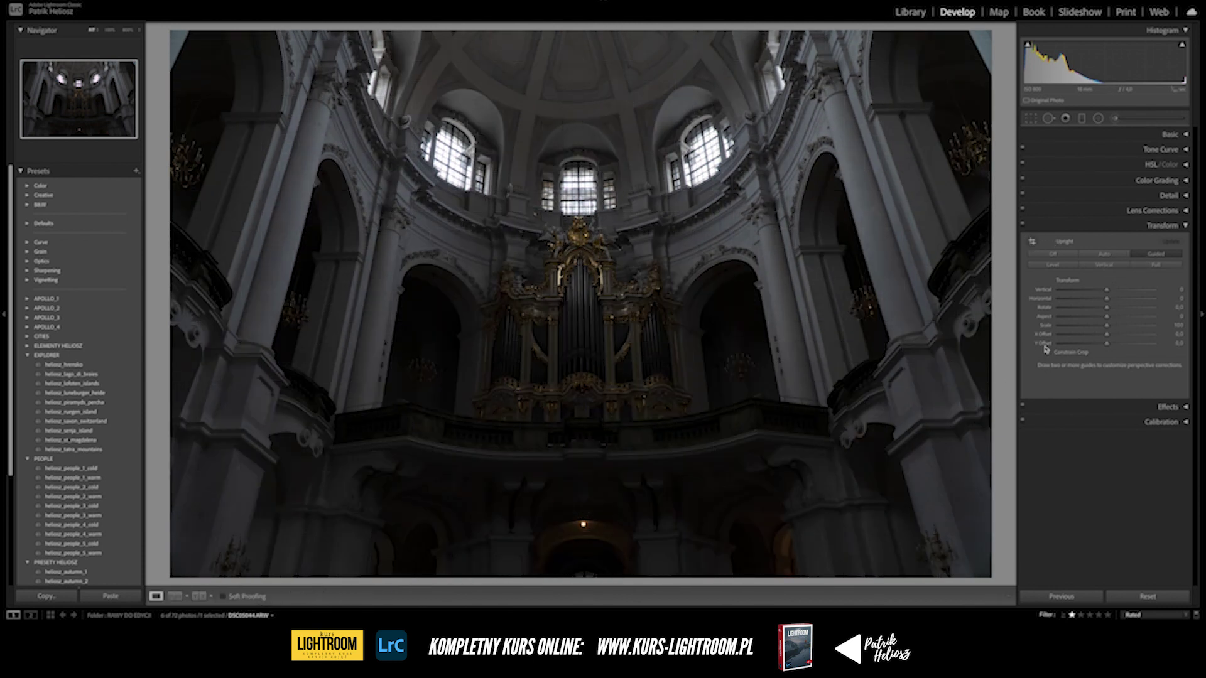
click(1033, 242)
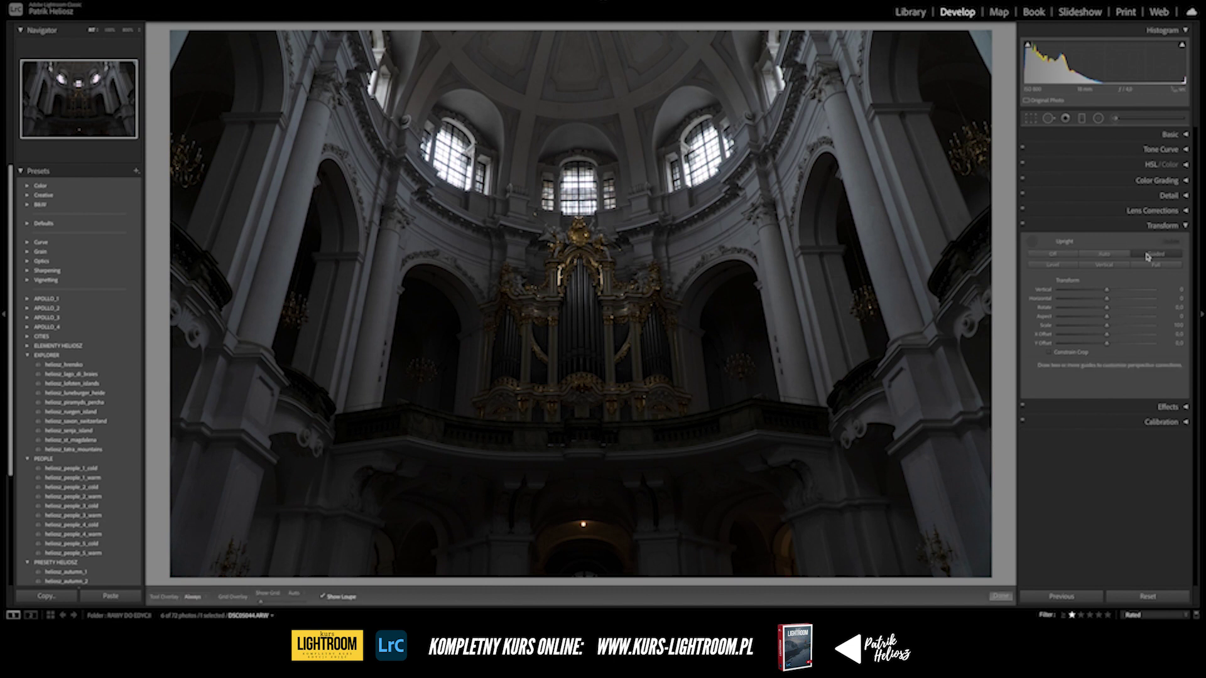
key(Escape)
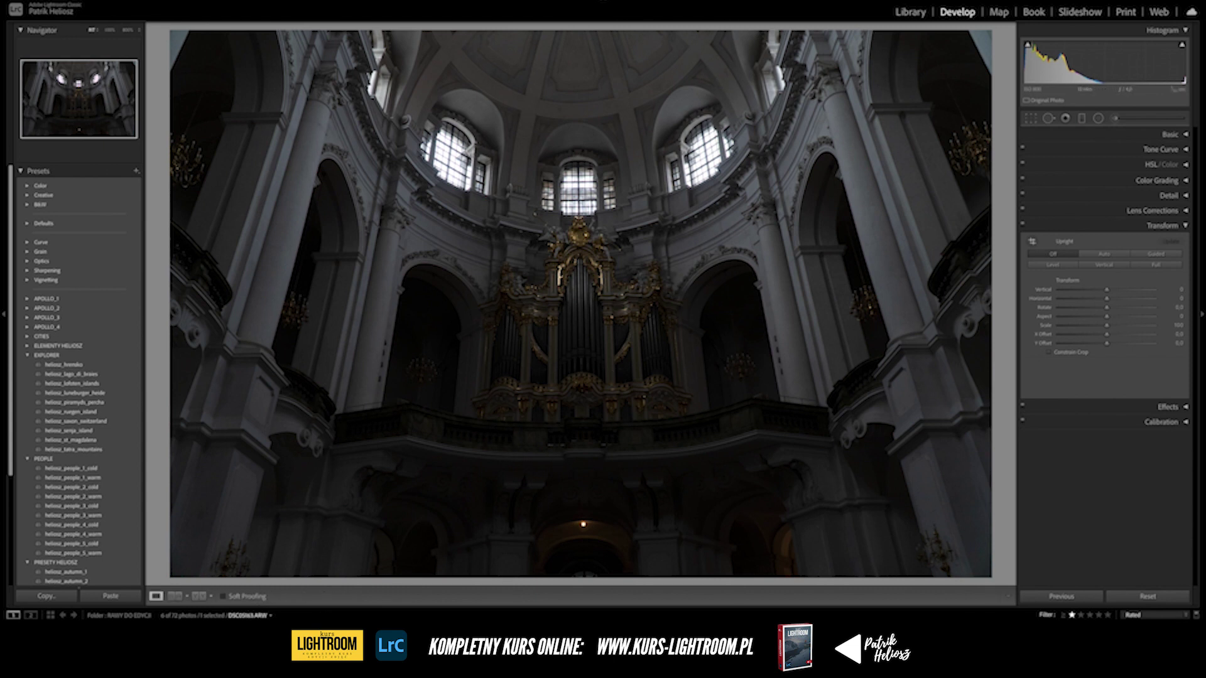
key(Right)
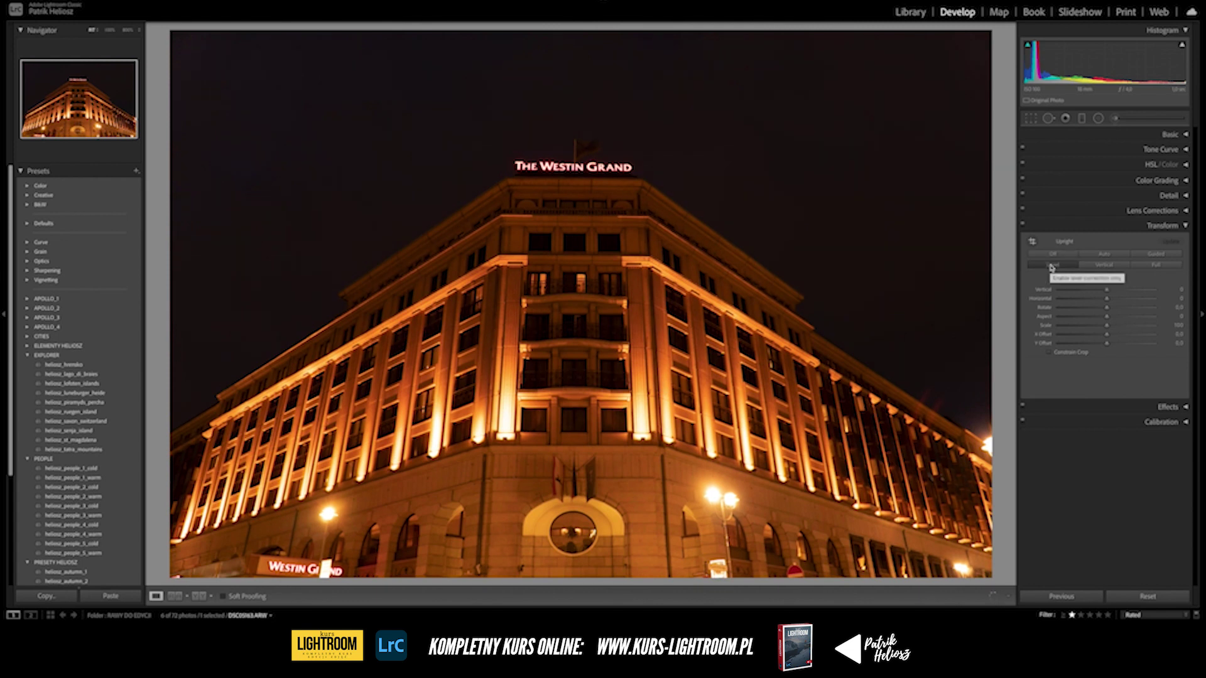
- Apply Upright Level, then Vertical, to the hotel photo, then advance to the concert hall
click(1052, 267)
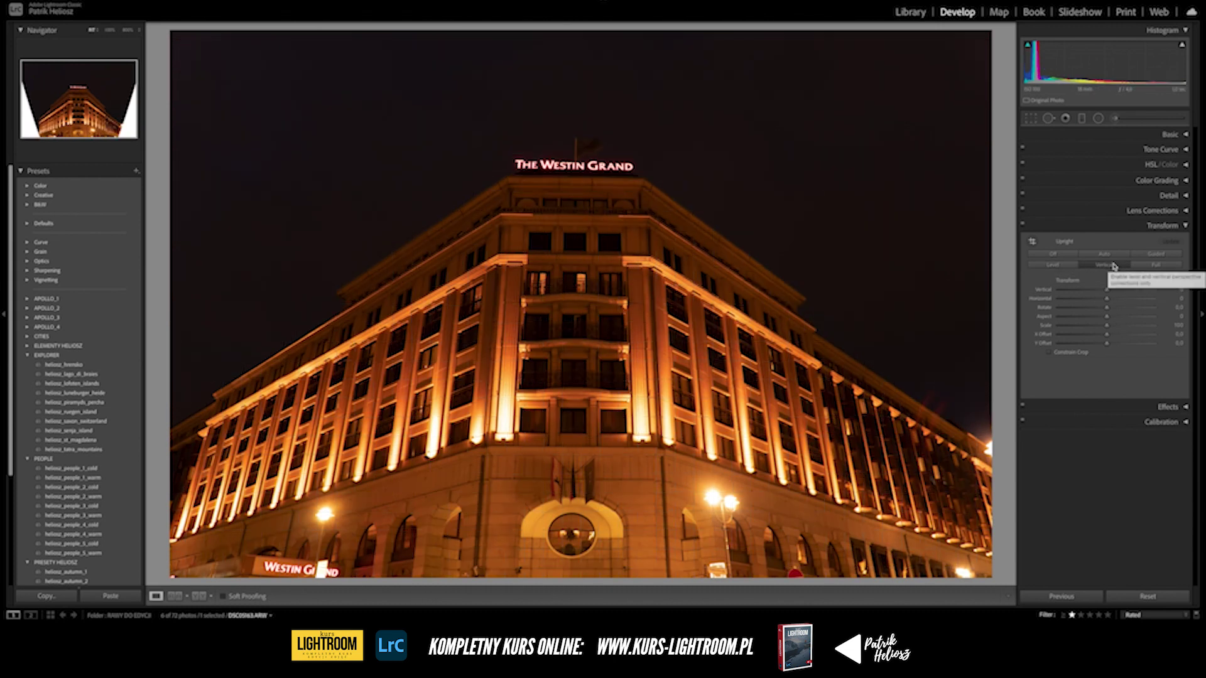
click(1114, 267)
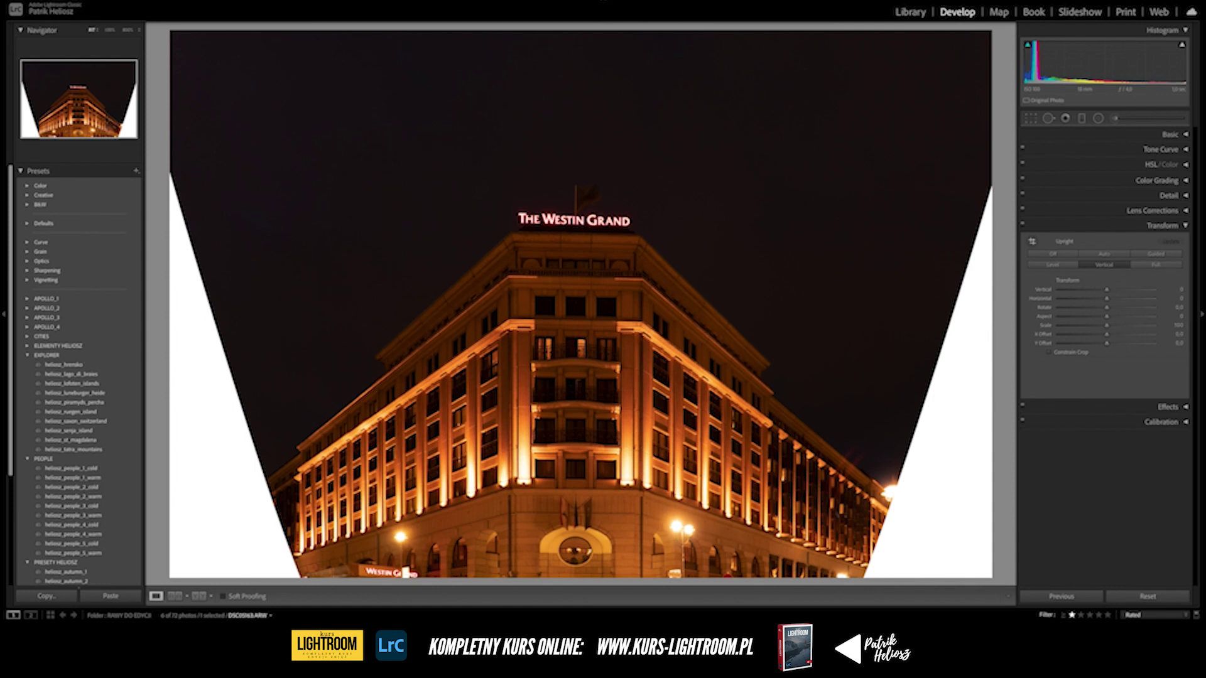
key(Right)
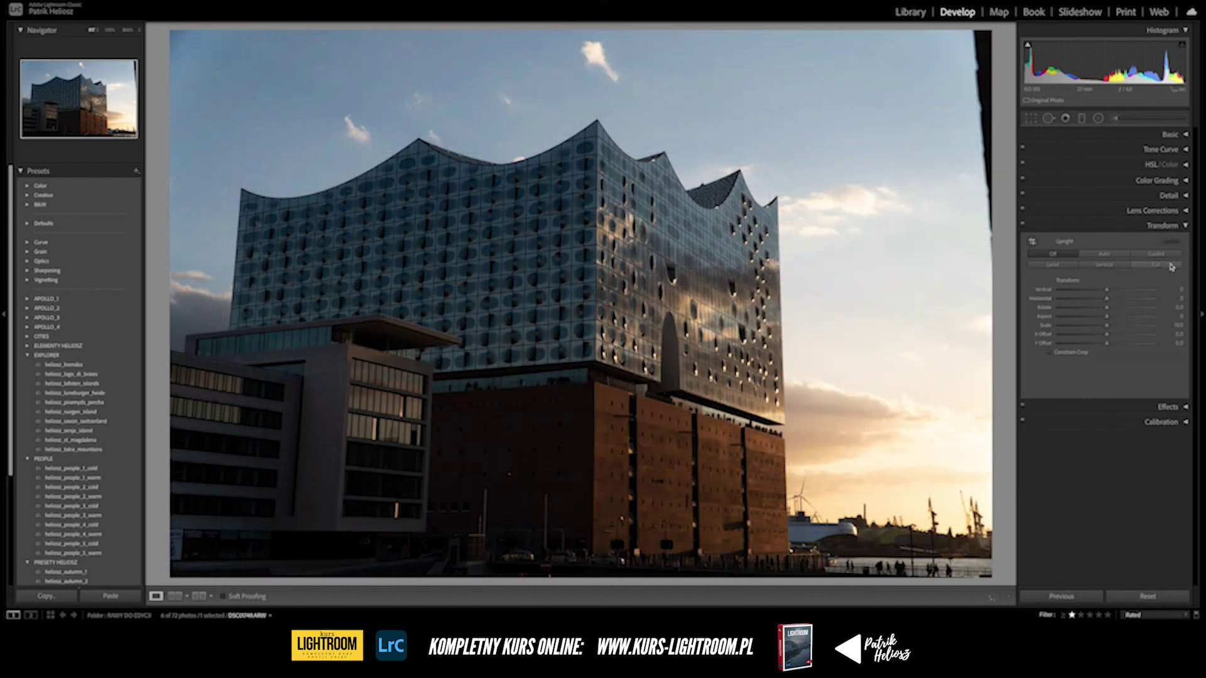
- Apply Full Upright to the concert hall with lens profile corrections turned off
click(1171, 267)
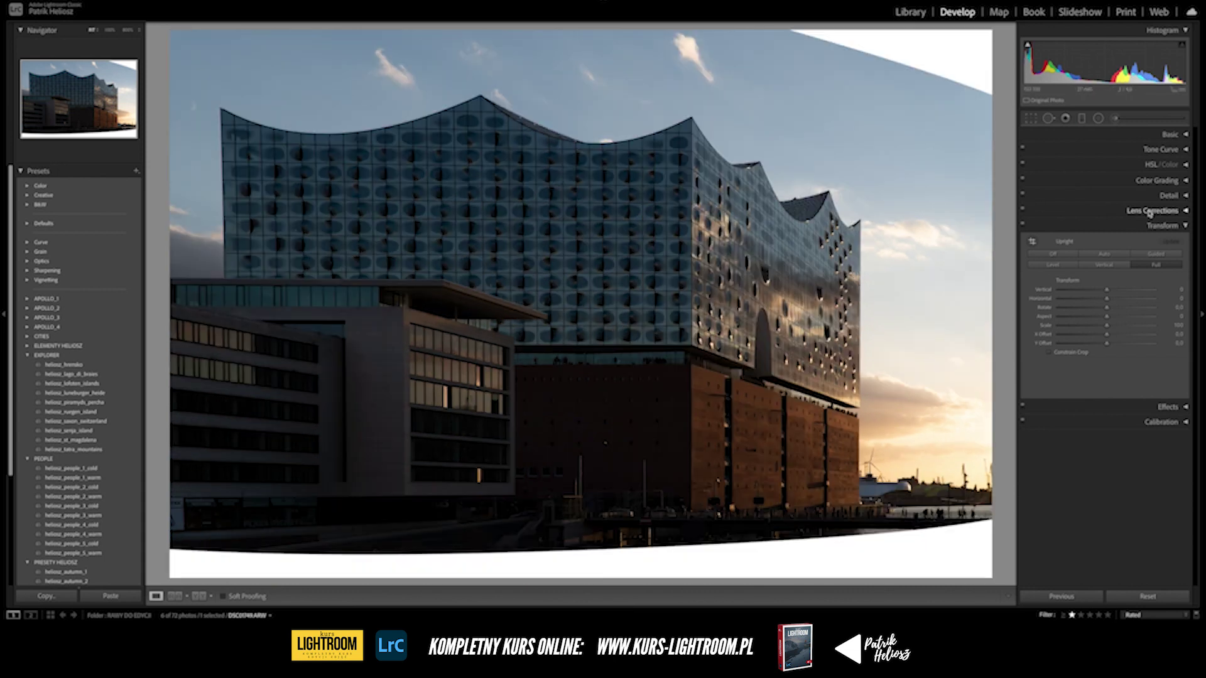
click(1147, 211)
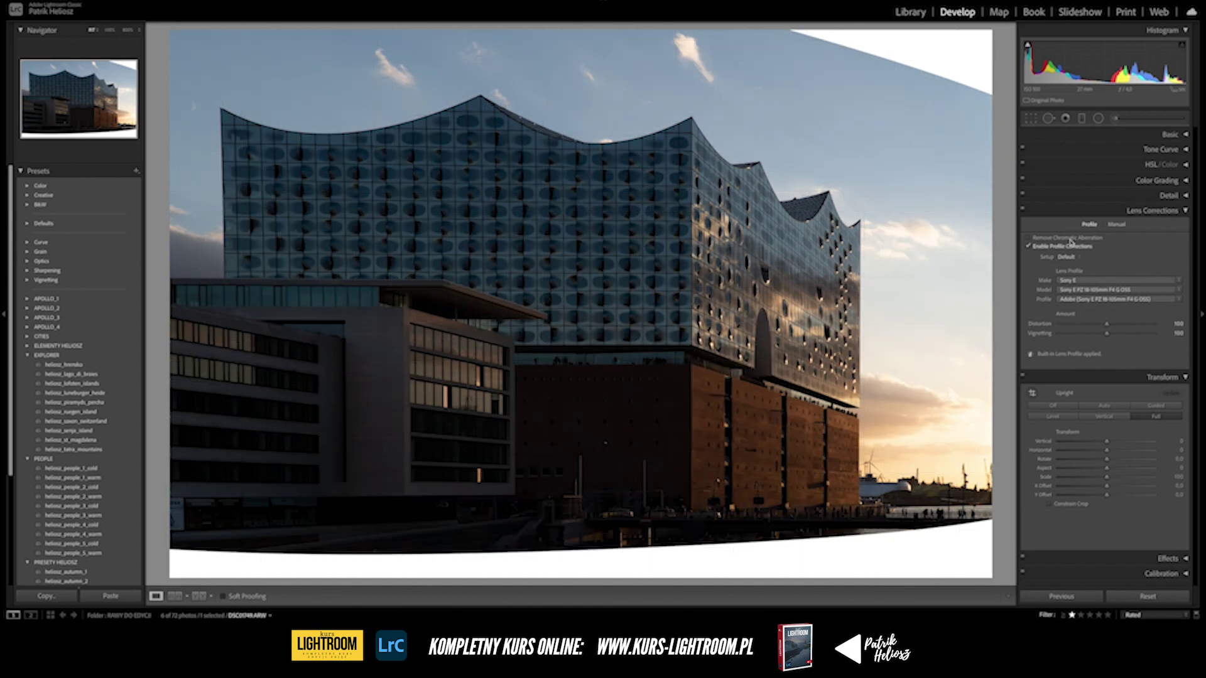
click(1044, 247)
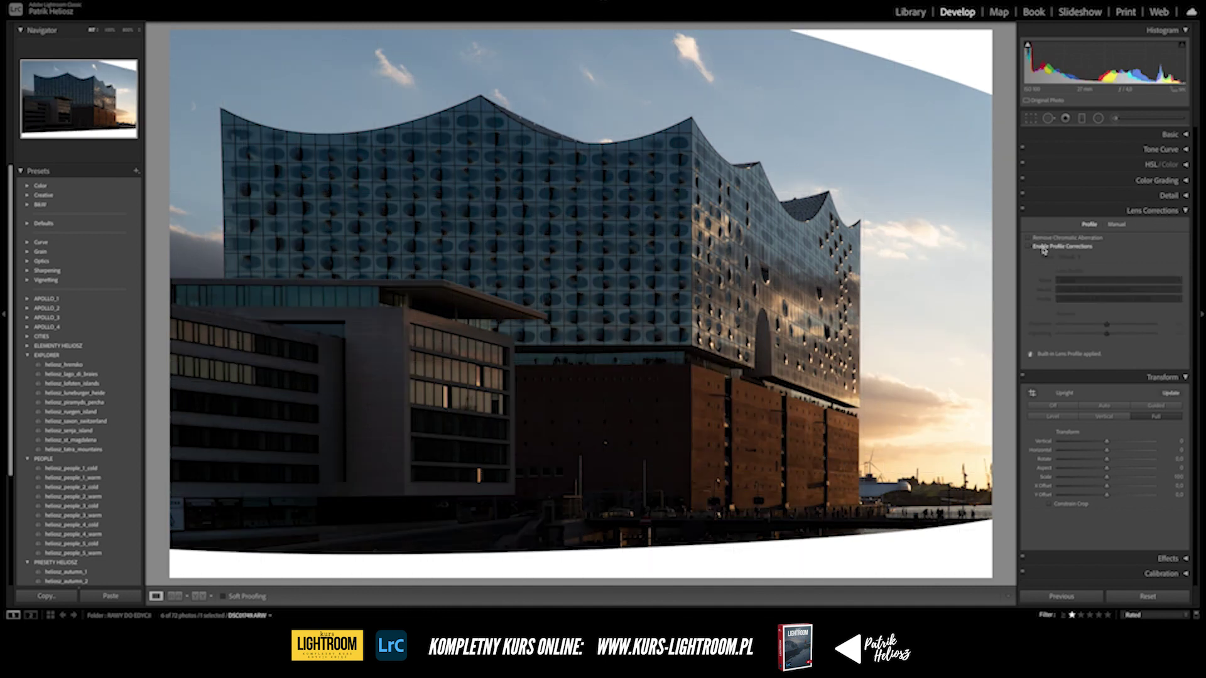
click(1042, 248)
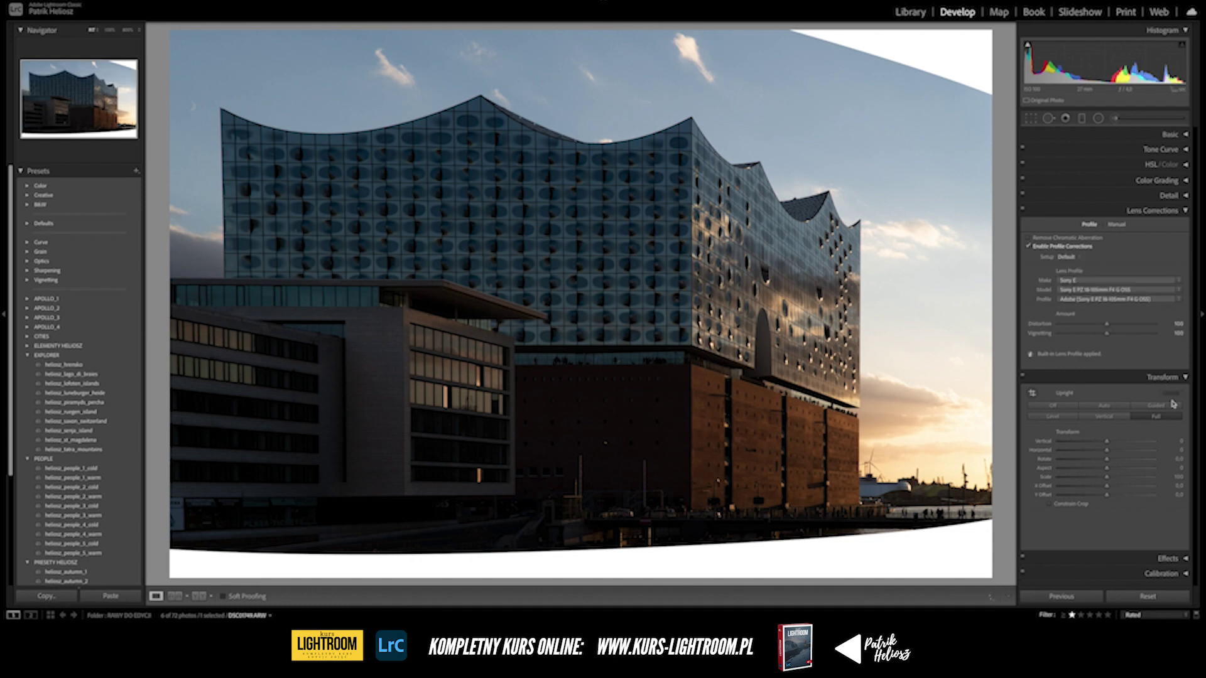
click(1063, 248)
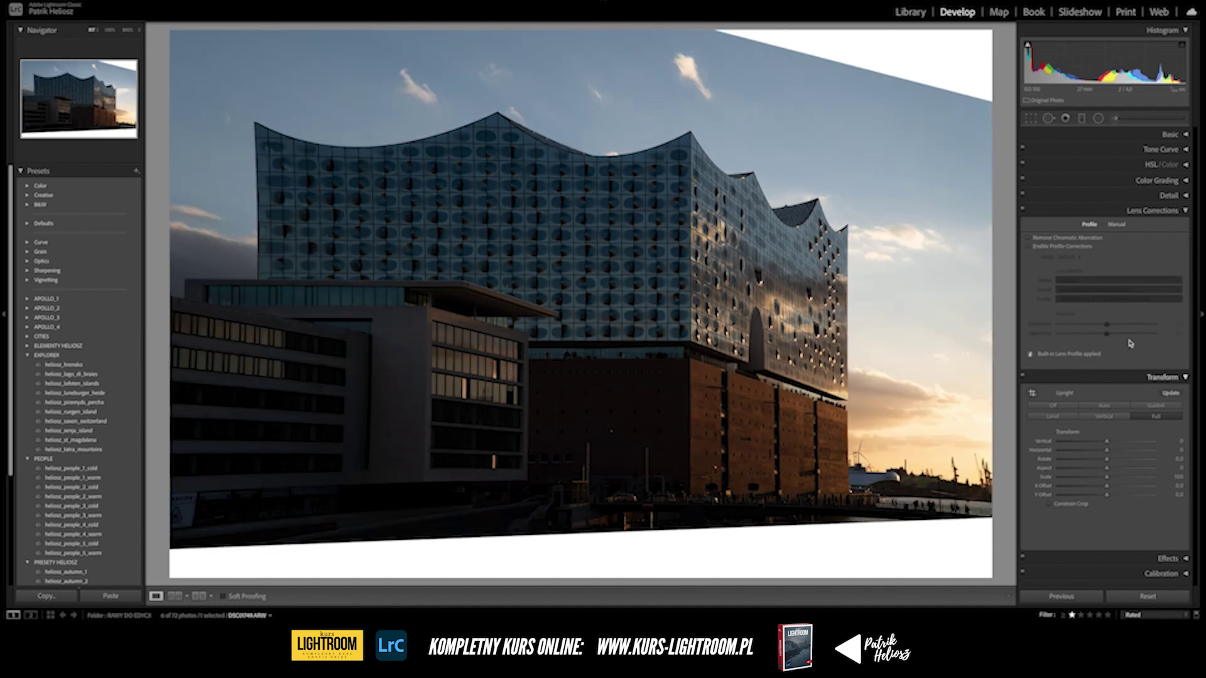
- Update the Full Upright correction and enable Constrain Crop to trim the white corners
click(1183, 395)
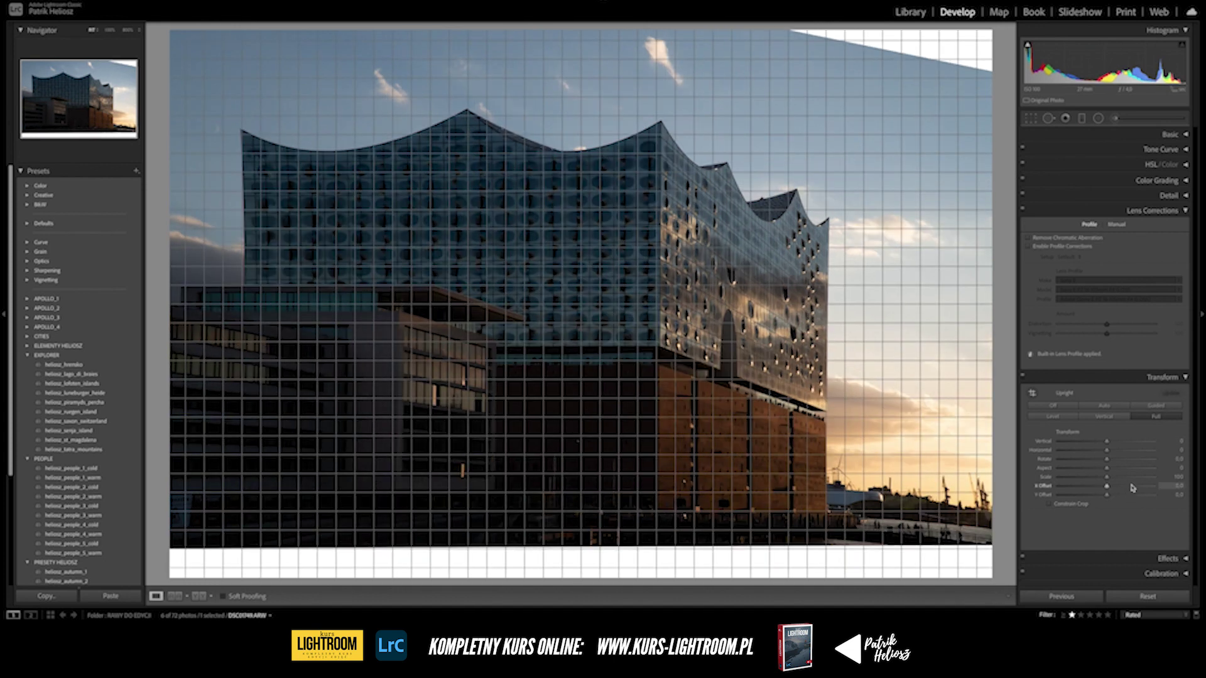
click(1171, 395)
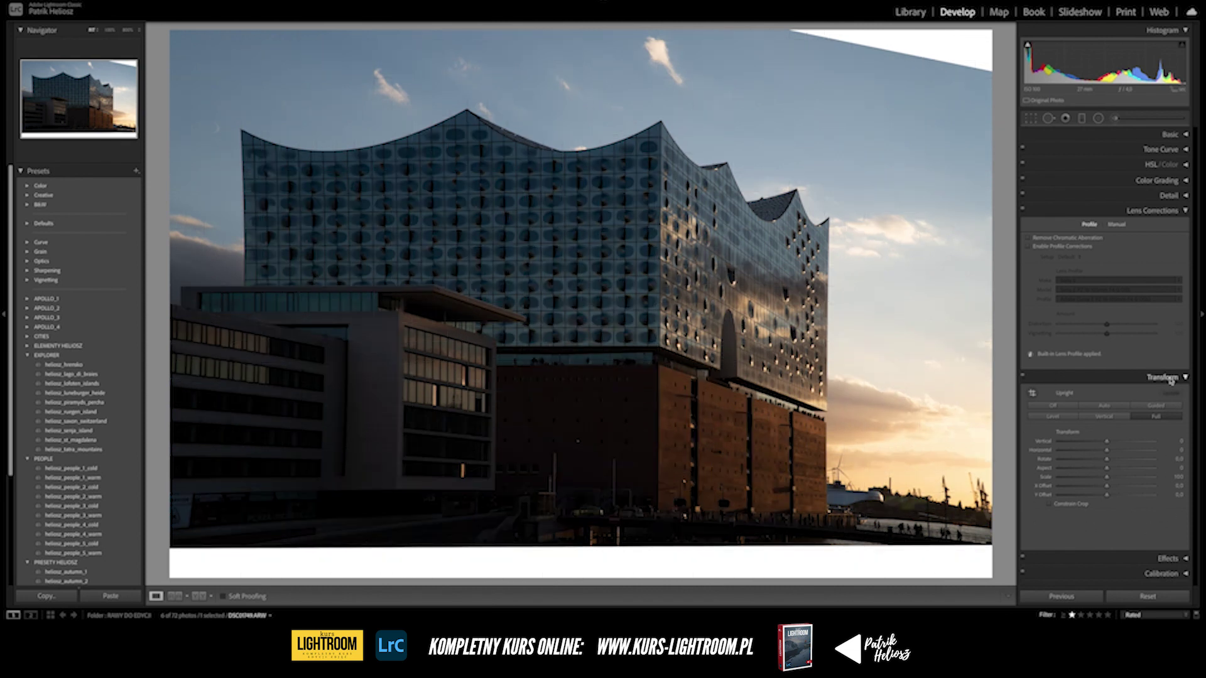
click(1049, 504)
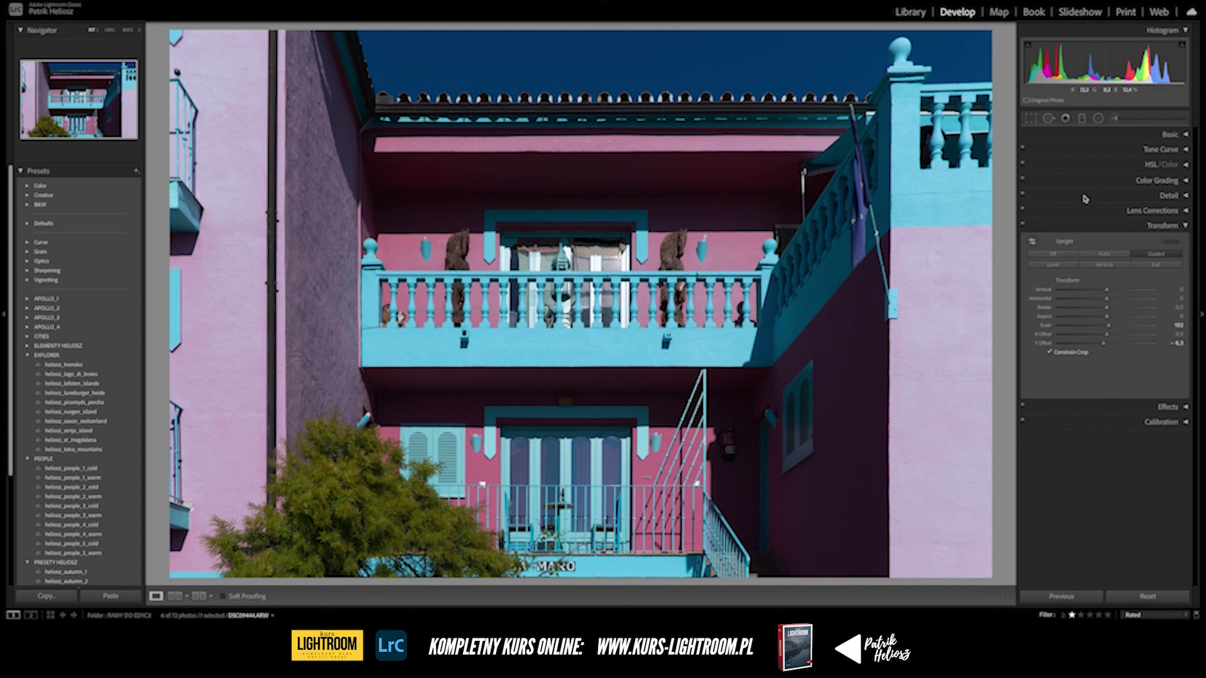
click(1022, 225)
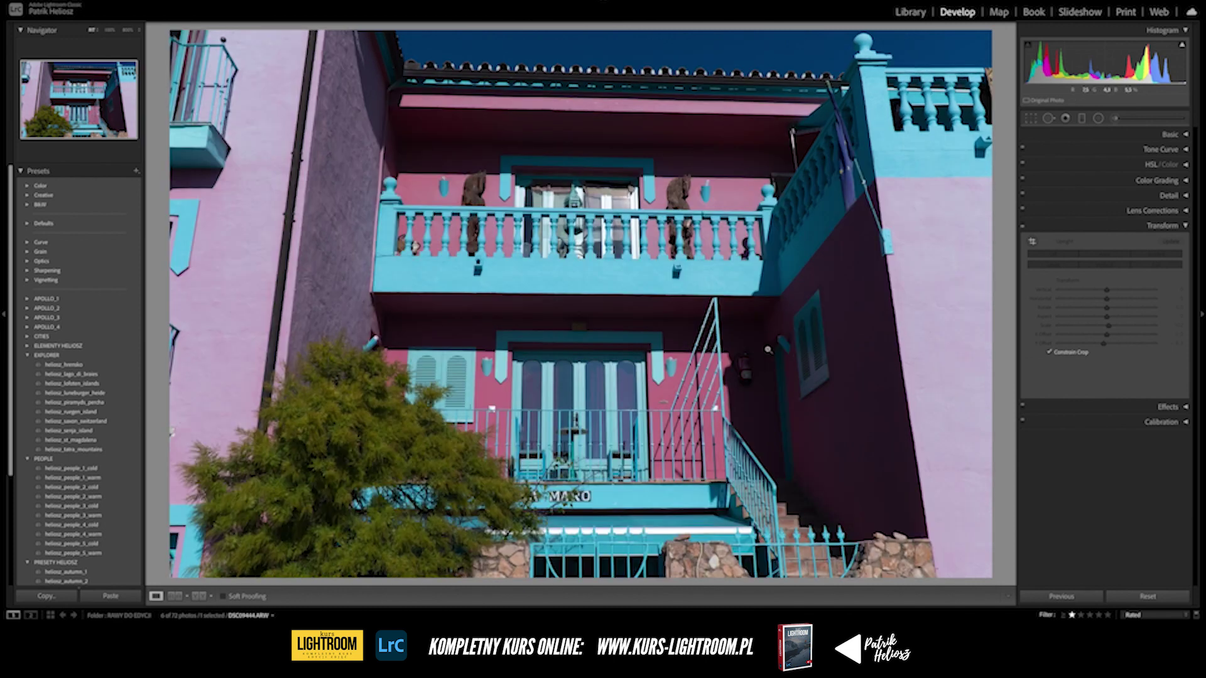
click(1022, 226)
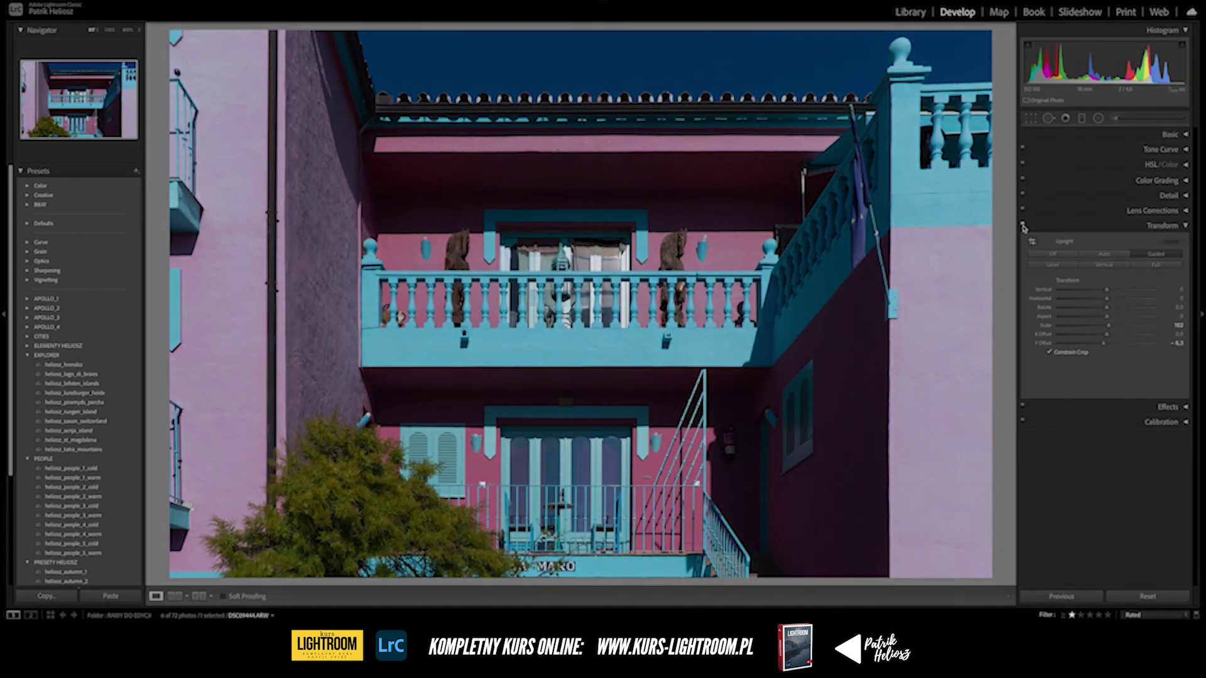